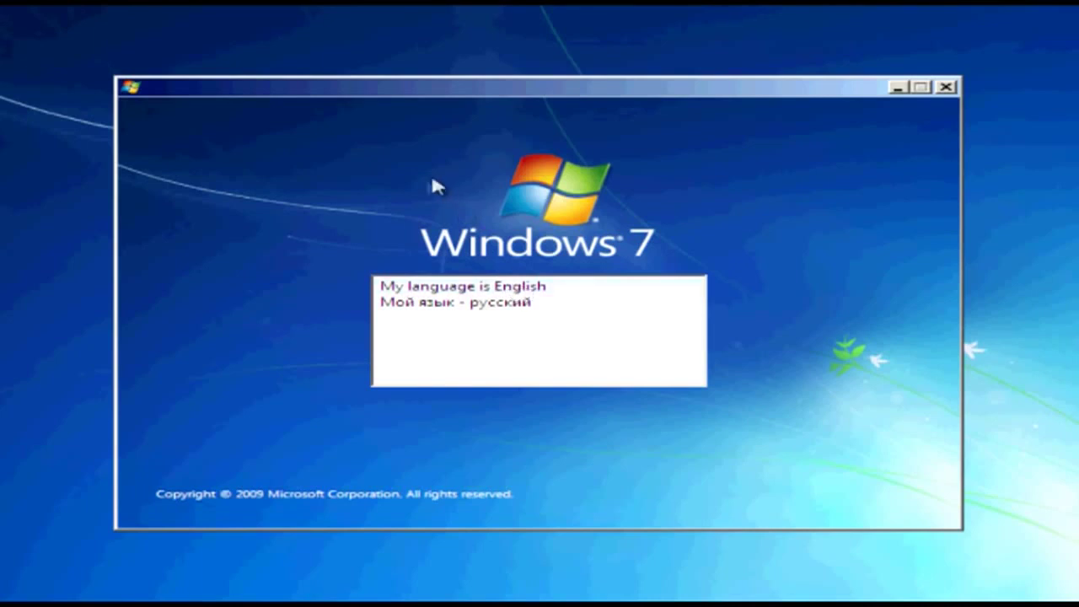
- Choose English as the setup and installation language and set the time and currency format to Georgian (Georgia)
click(489, 286)
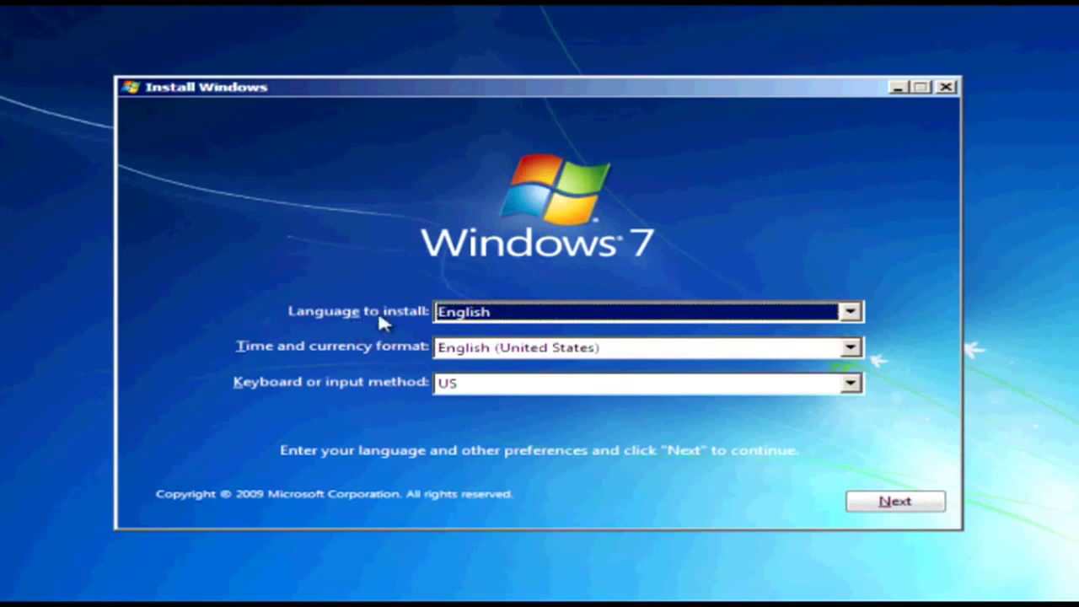
click(465, 310)
click(464, 333)
click(468, 353)
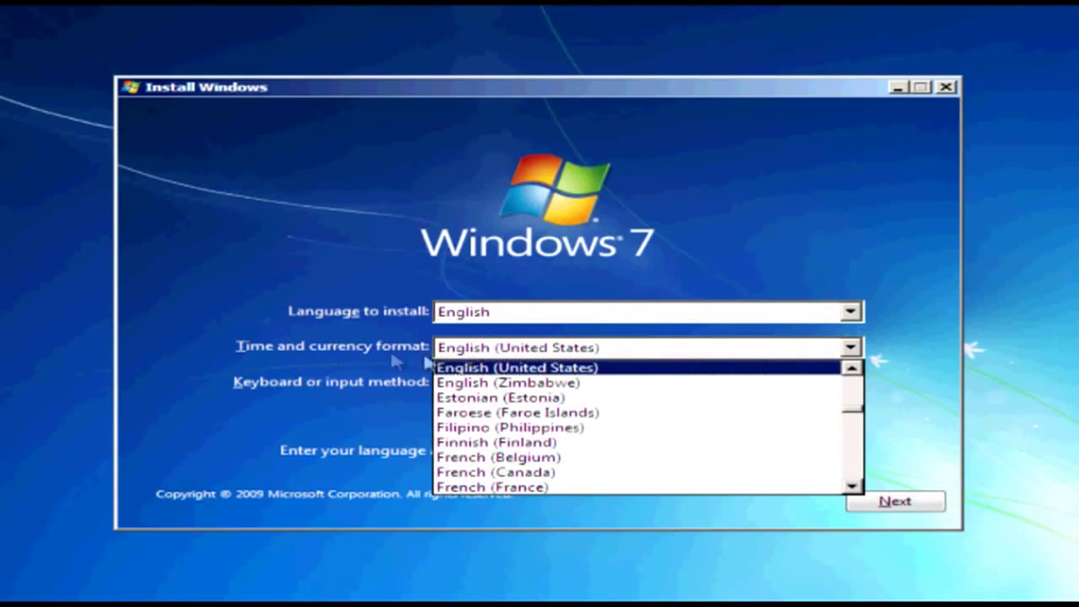
click(443, 348)
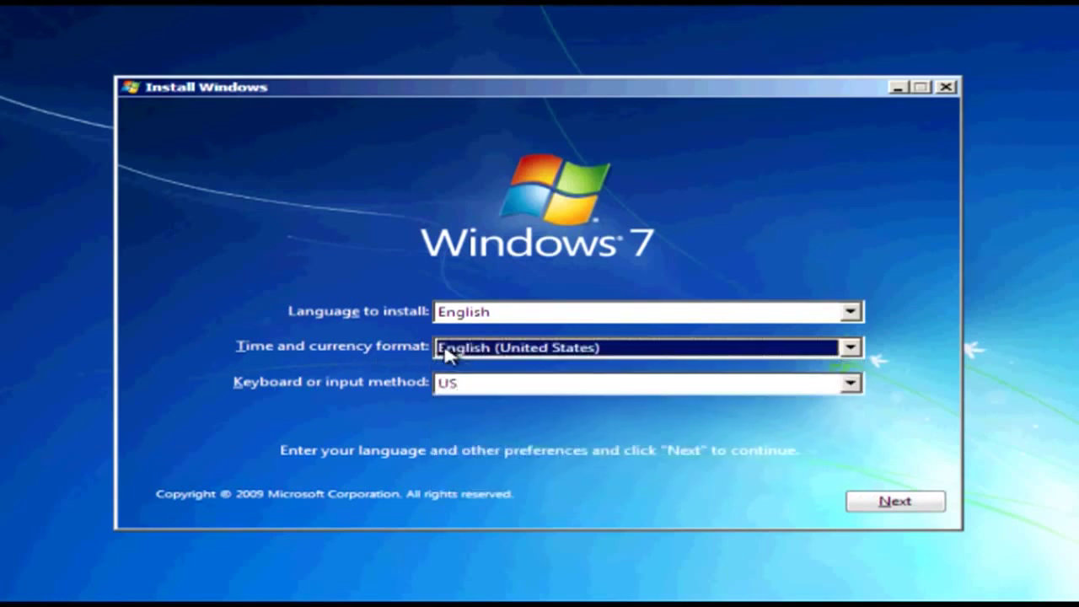
key(g)
key(e)
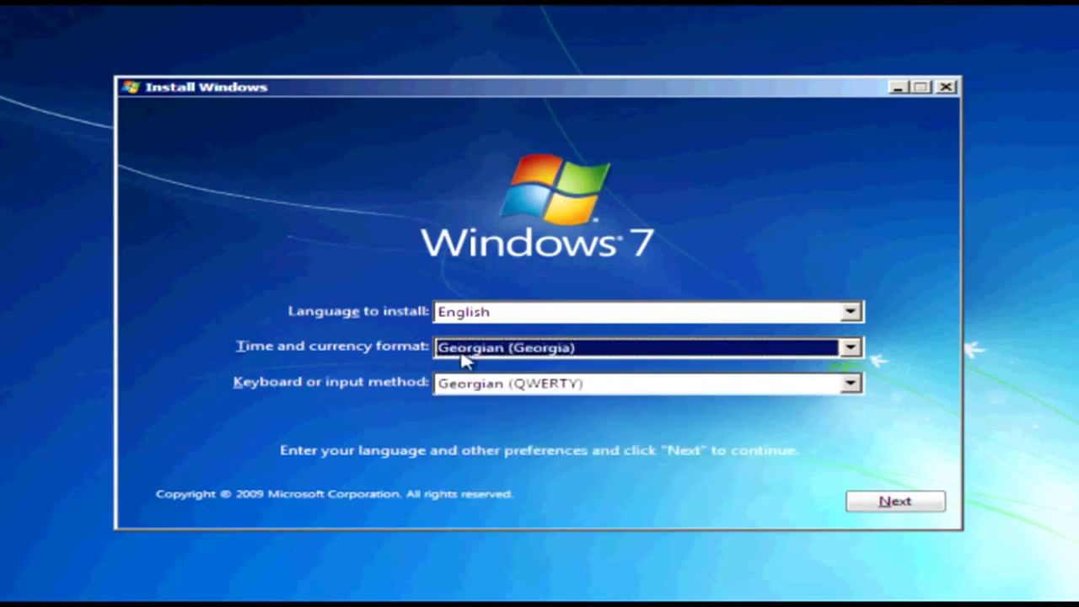
- Set the keyboard or input method to US
click(481, 384)
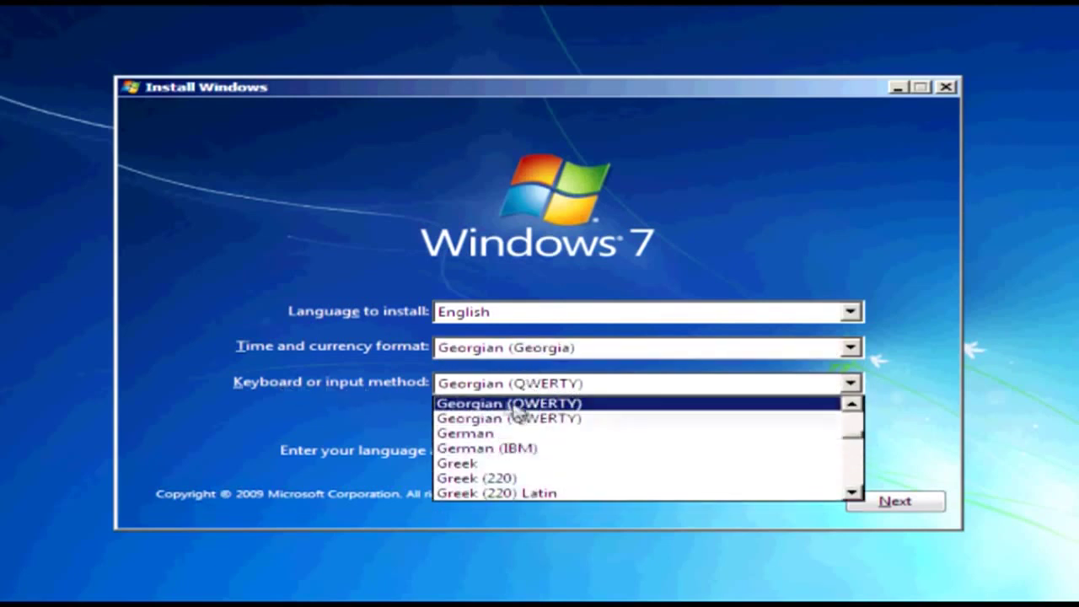
drag(857, 438, 865, 421)
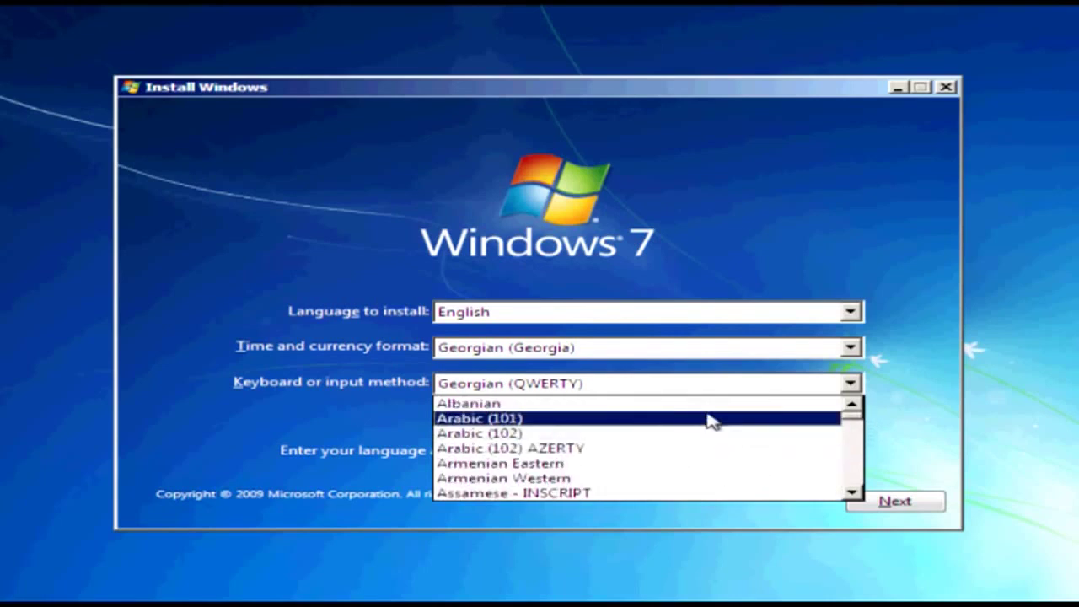
key(e)
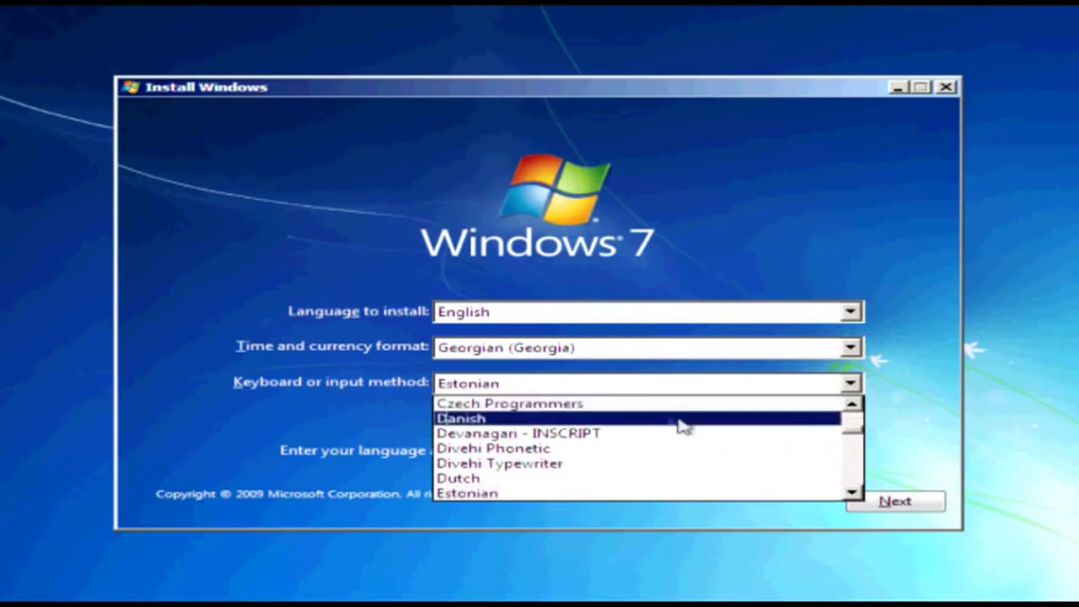
click(667, 383)
click(658, 385)
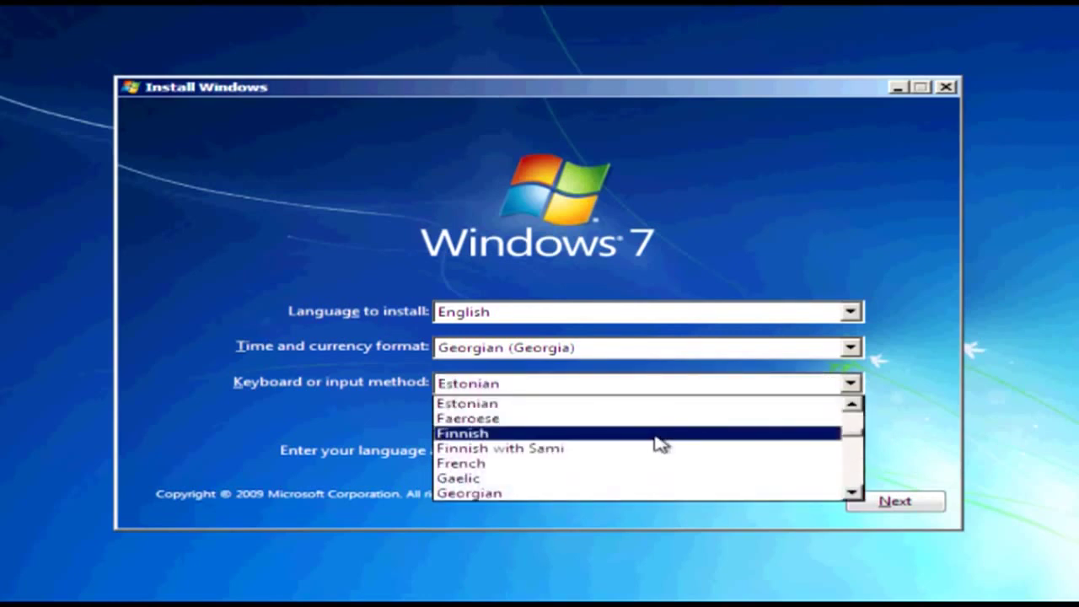
scroll(650, 431, up, 1)
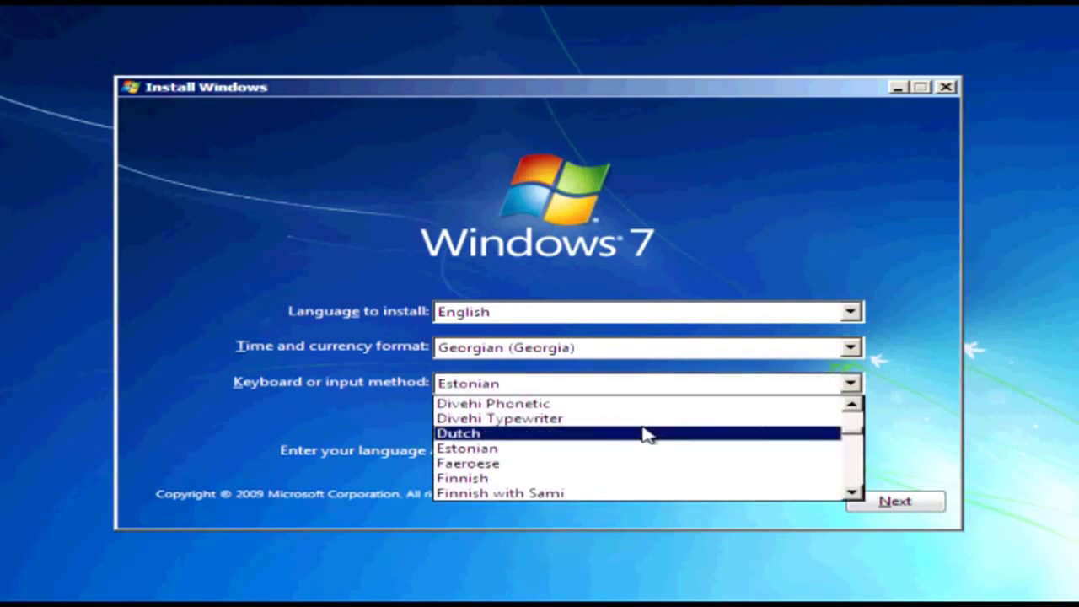
scroll(645, 434, down, 3)
scroll(645, 444, down, 10)
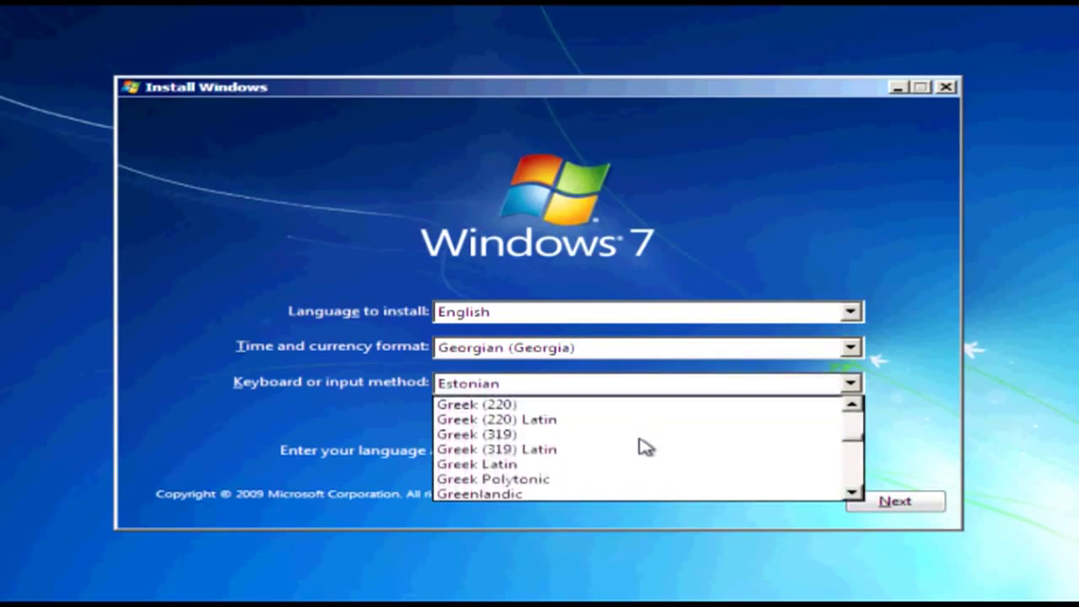
scroll(645, 445, down, 15)
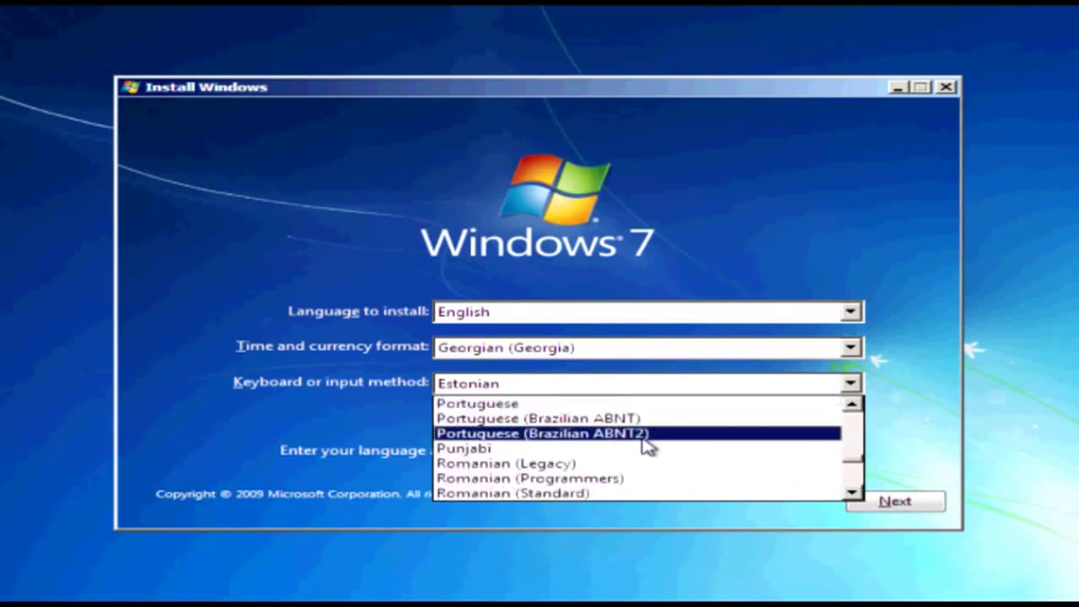
scroll(644, 444, down, 4)
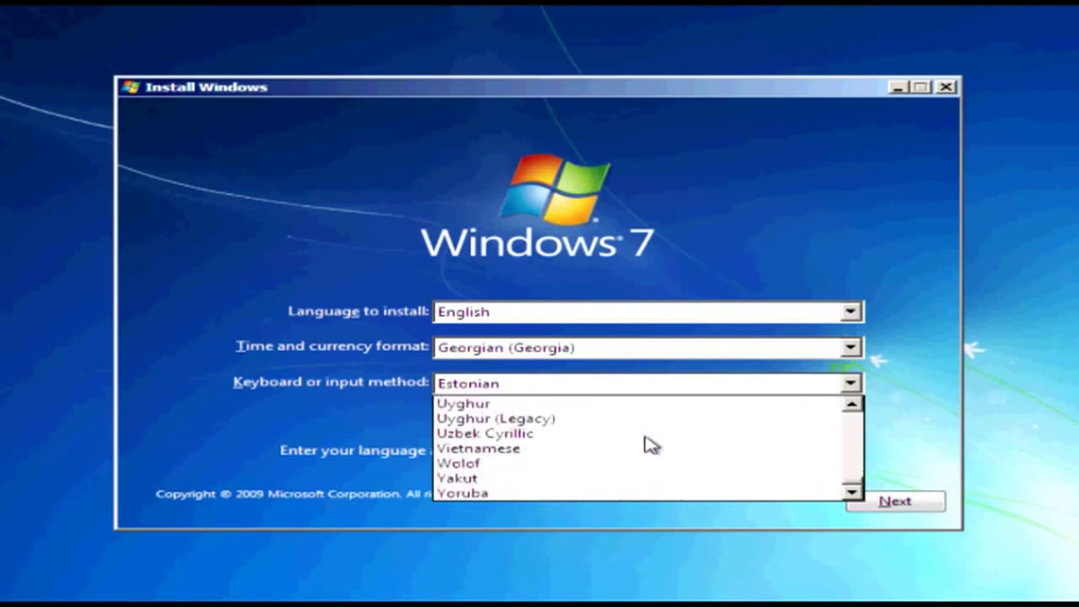
scroll(645, 443, up, 1)
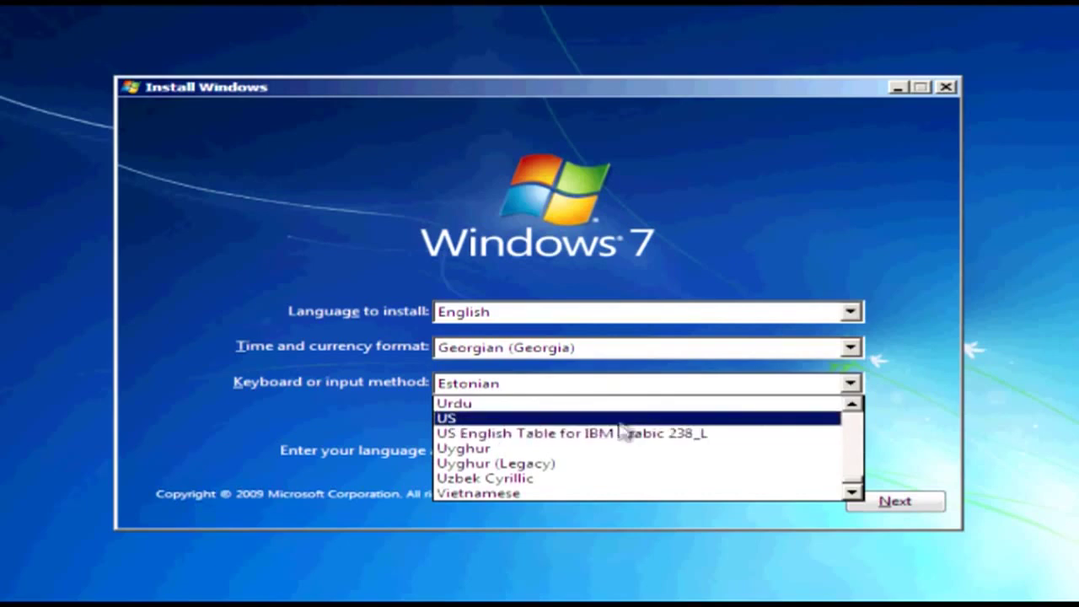
scroll(622, 430, up, 1)
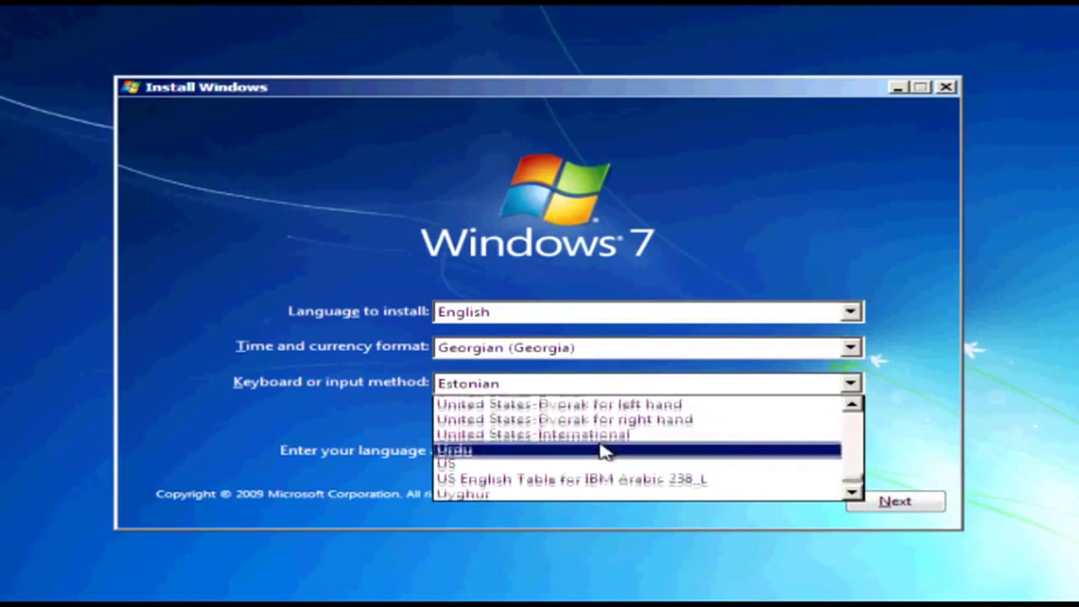
scroll(602, 450, up, 1)
scroll(603, 449, down, 1)
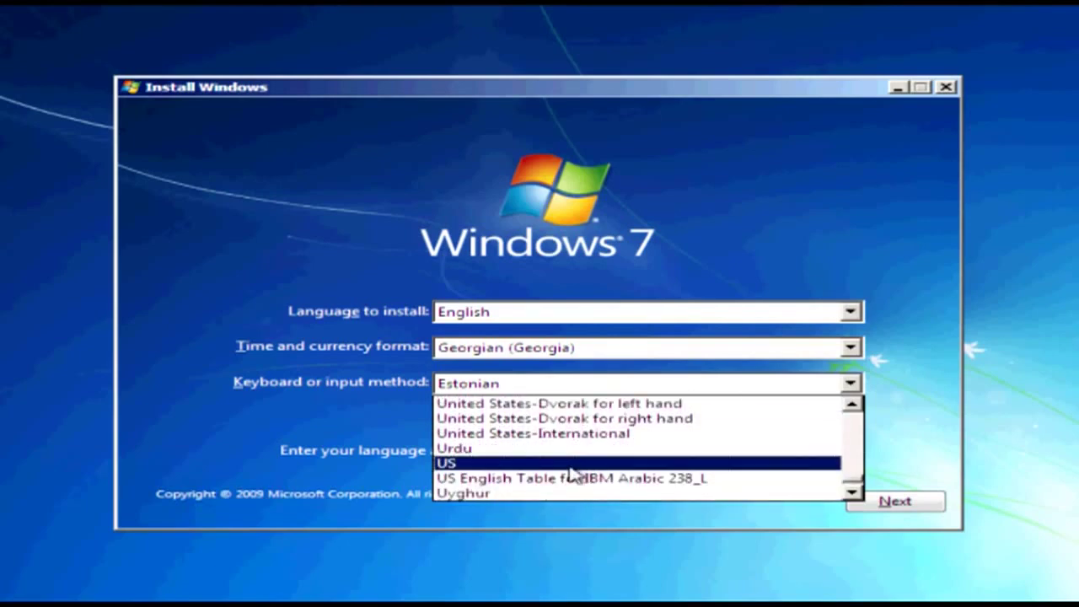
click(576, 464)
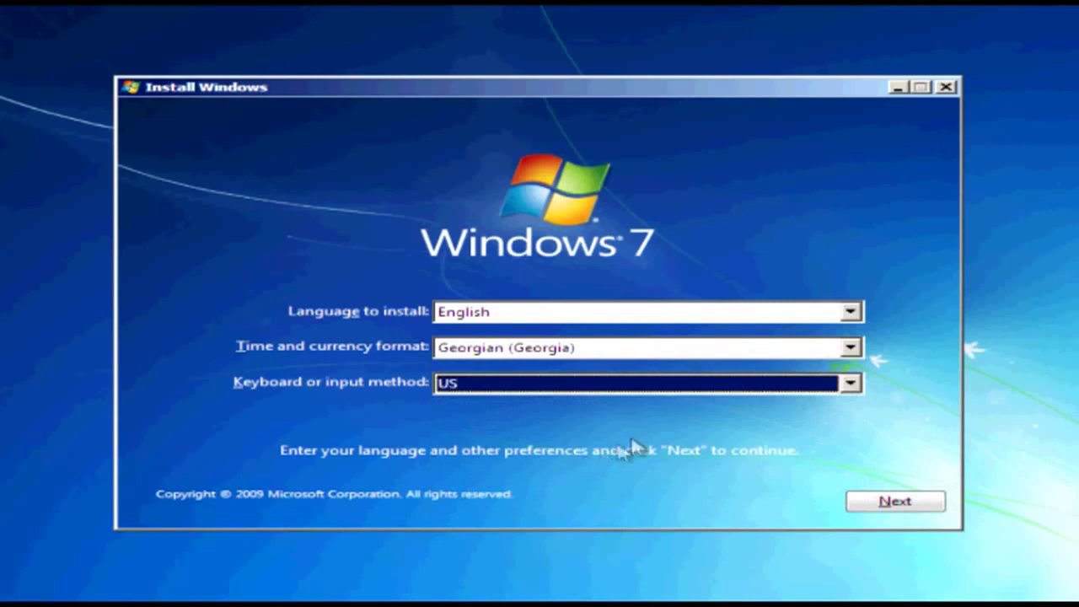
- Confirm the language preferences, start the installation and choose the x64 edition of Windows 7 Ultimate
click(922, 505)
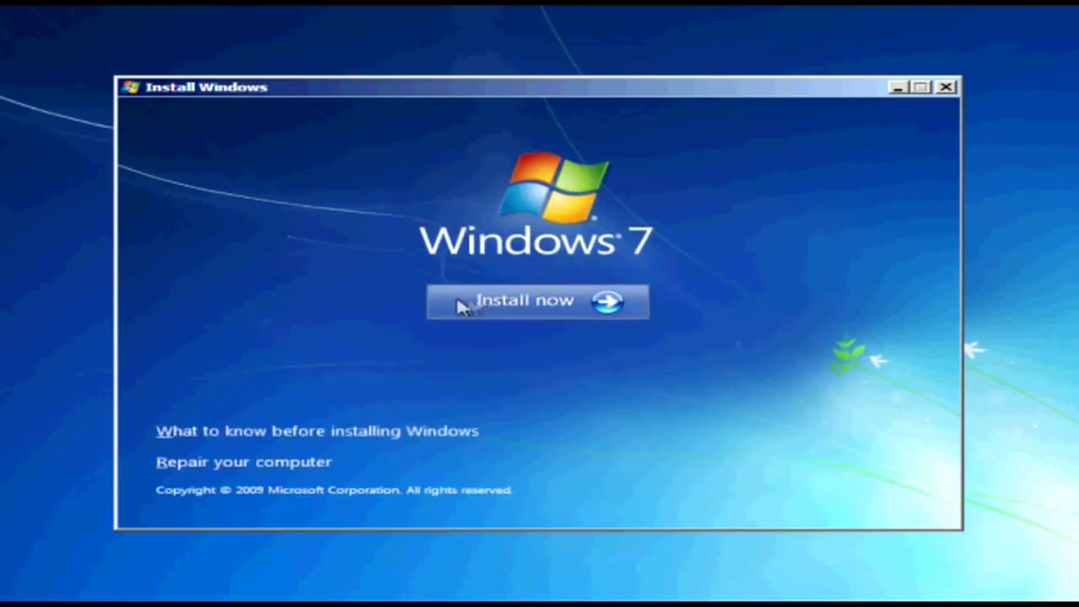
click(488, 306)
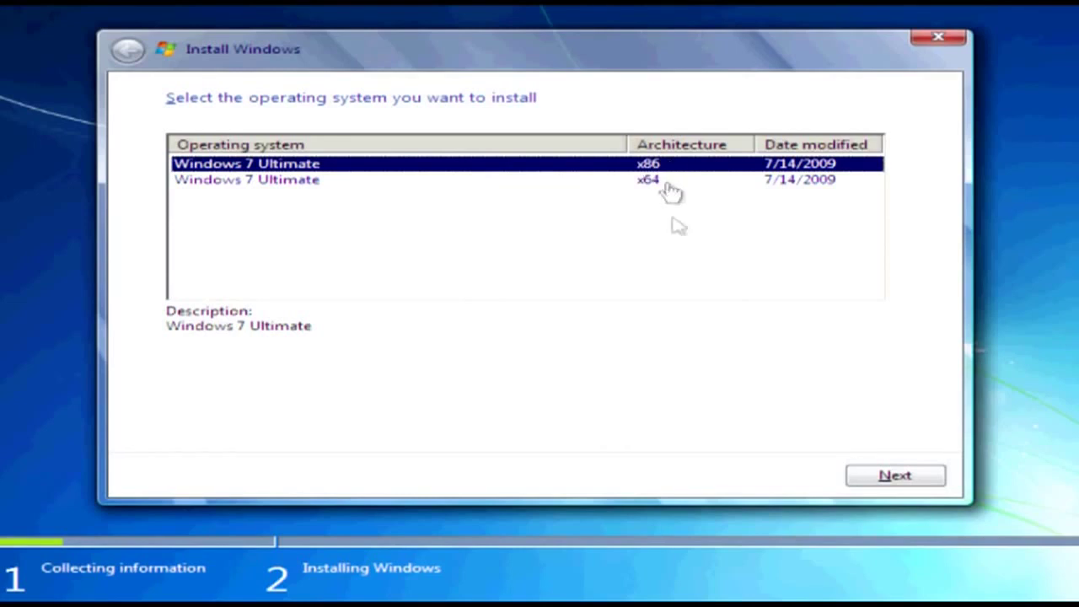
click(621, 182)
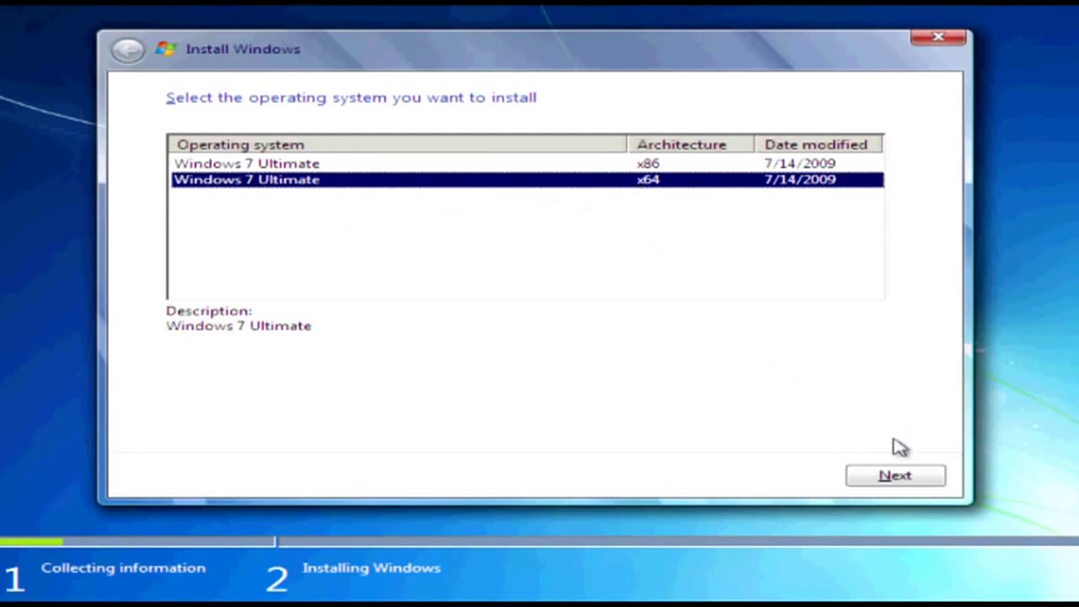
click(895, 477)
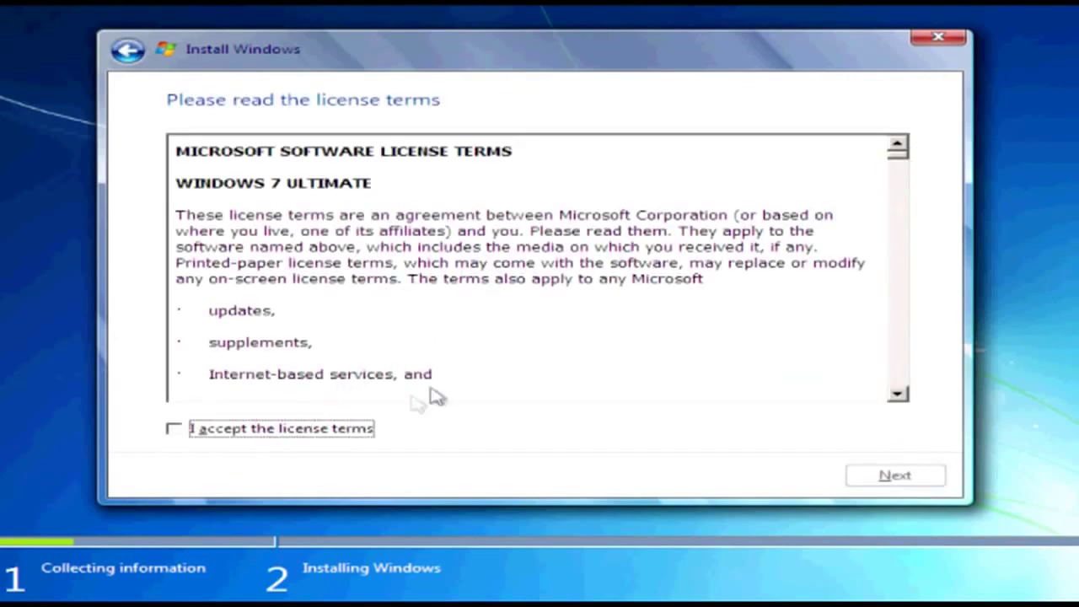
- Accept the license terms and choose the Custom (advanced) installation type
click(307, 430)
click(910, 484)
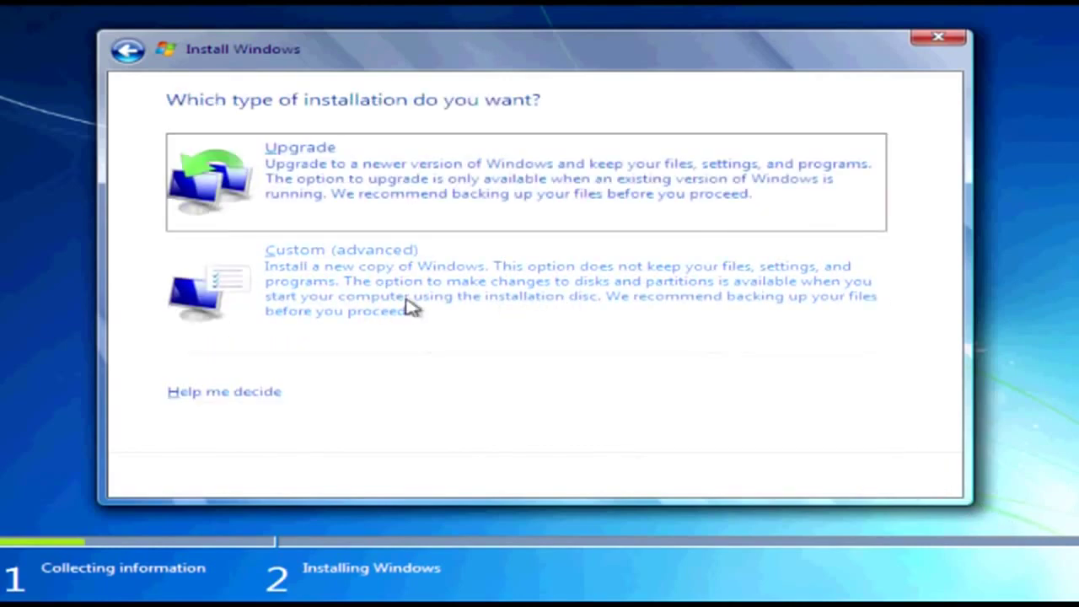
click(403, 297)
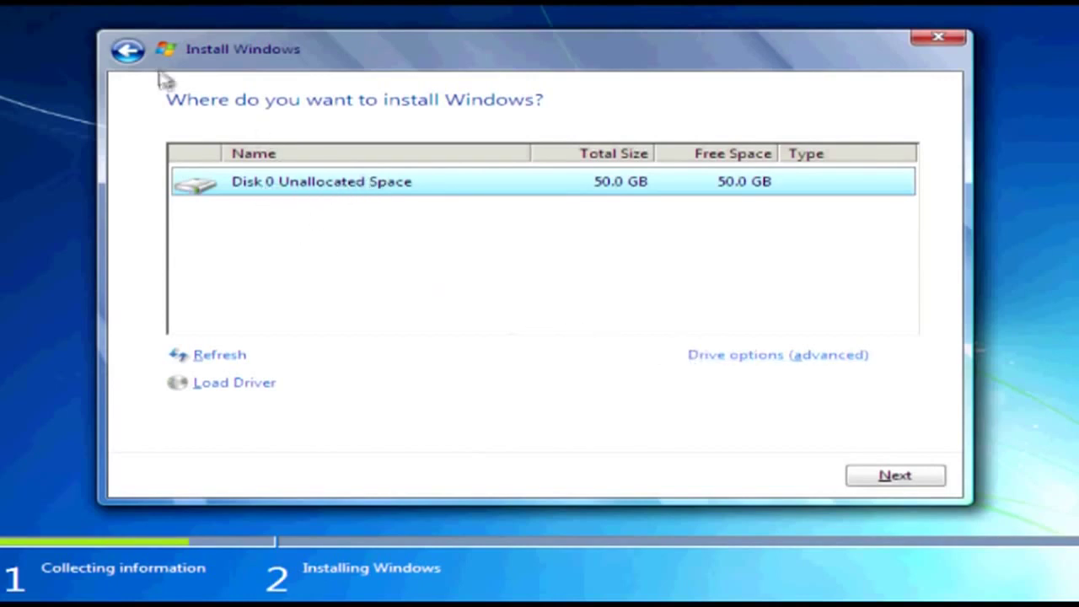
click(128, 50)
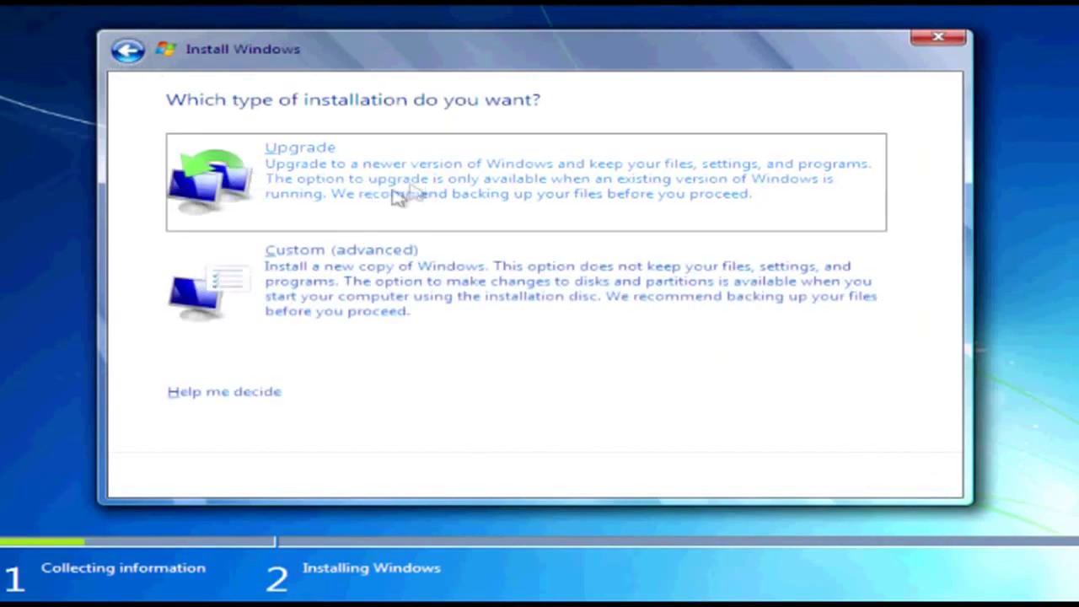
click(413, 274)
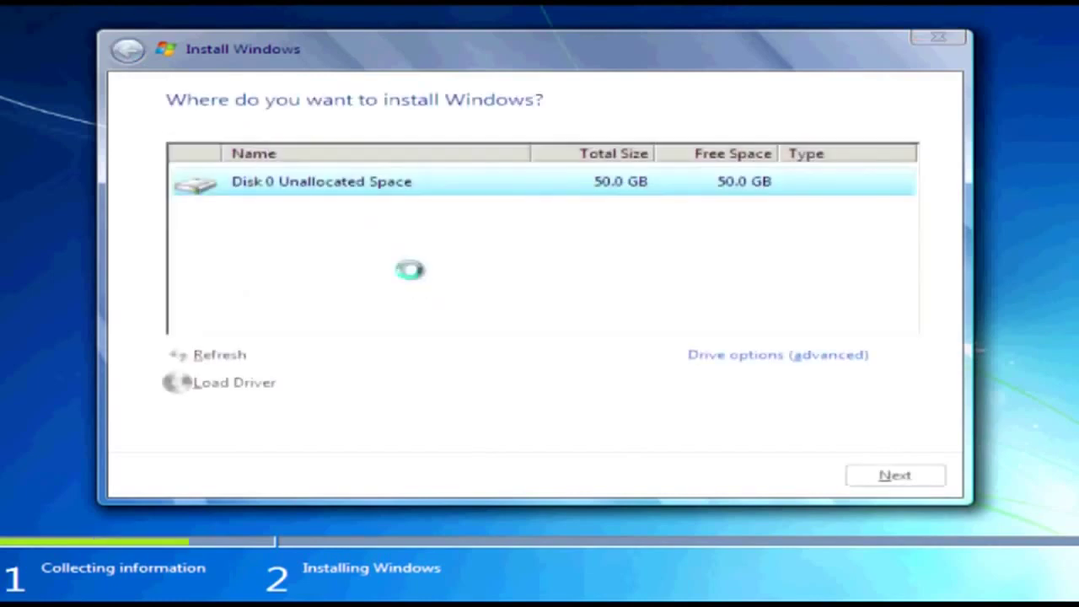
- Create a new partition of about 24.3 GB in Disk 0's unallocated space, allowing additional partitions for system files
click(765, 357)
click(755, 362)
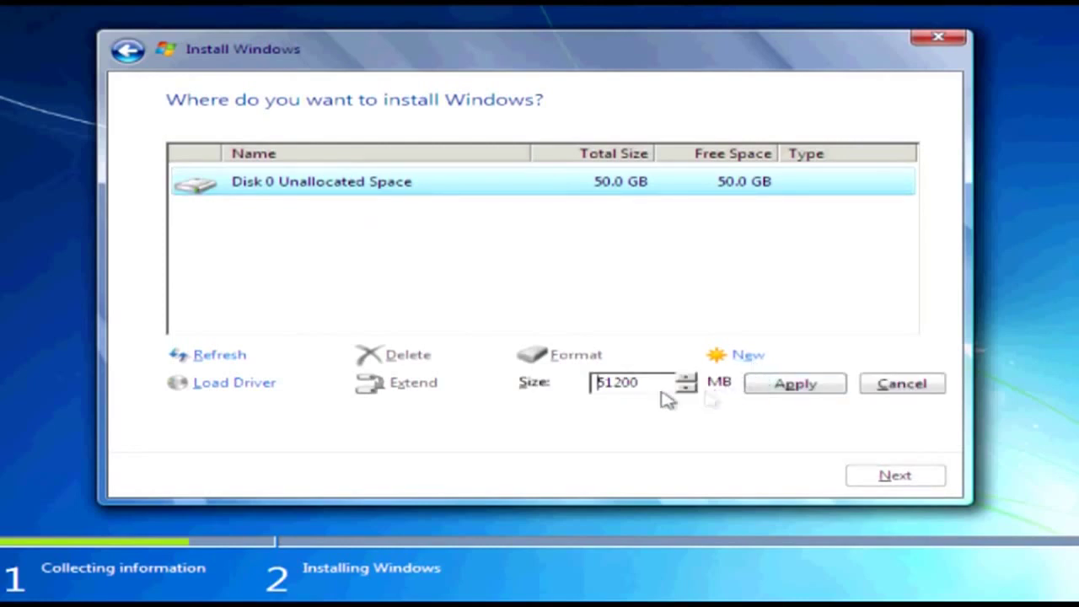
click(623, 386)
drag(614, 389, 601, 389)
text(2)
click(774, 383)
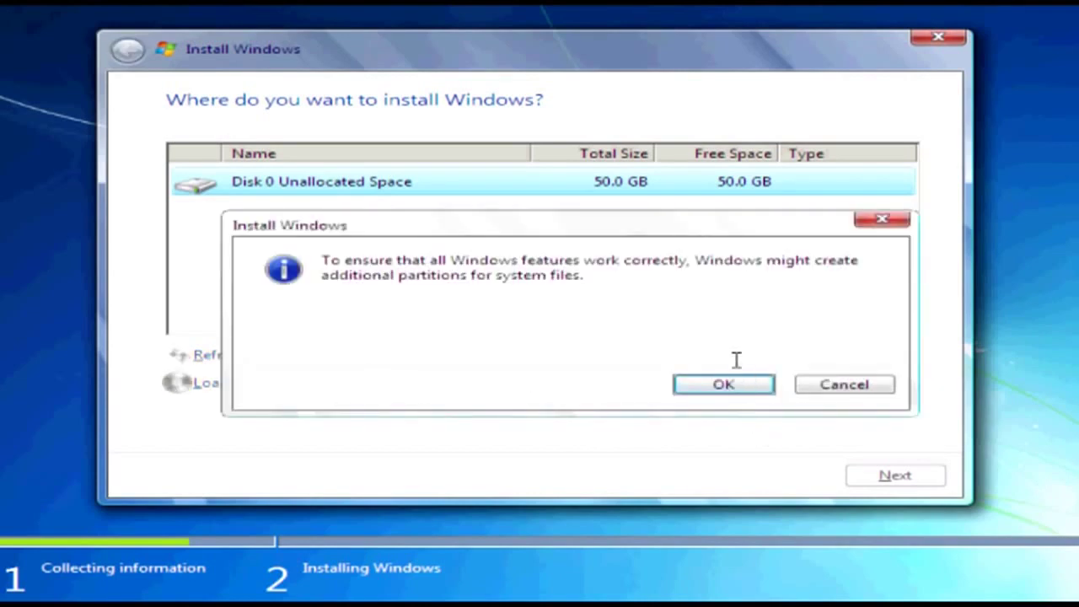
click(727, 381)
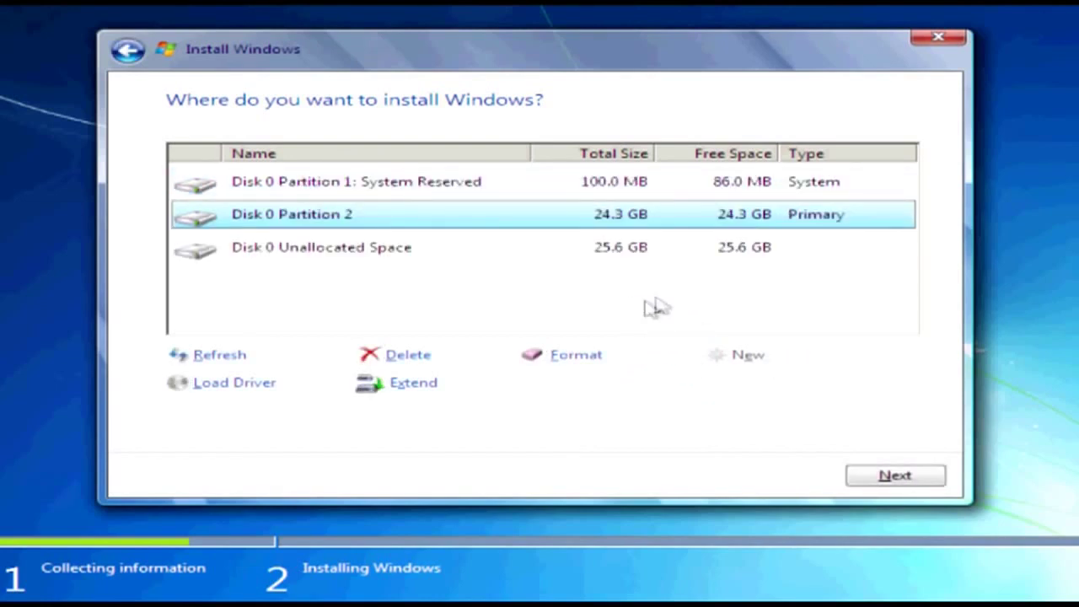
click(701, 189)
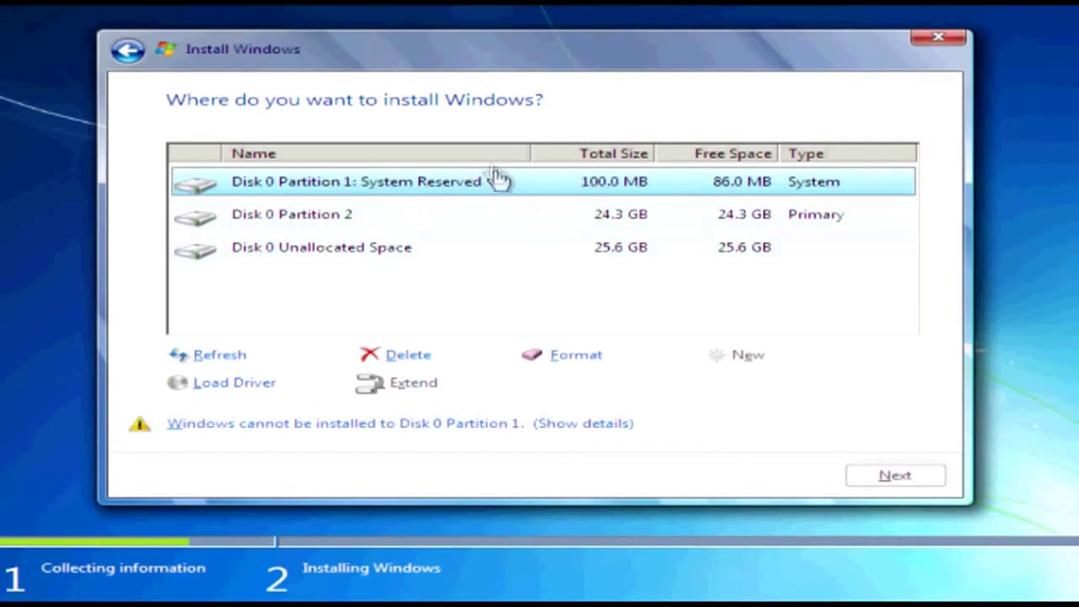
click(411, 358)
click(849, 391)
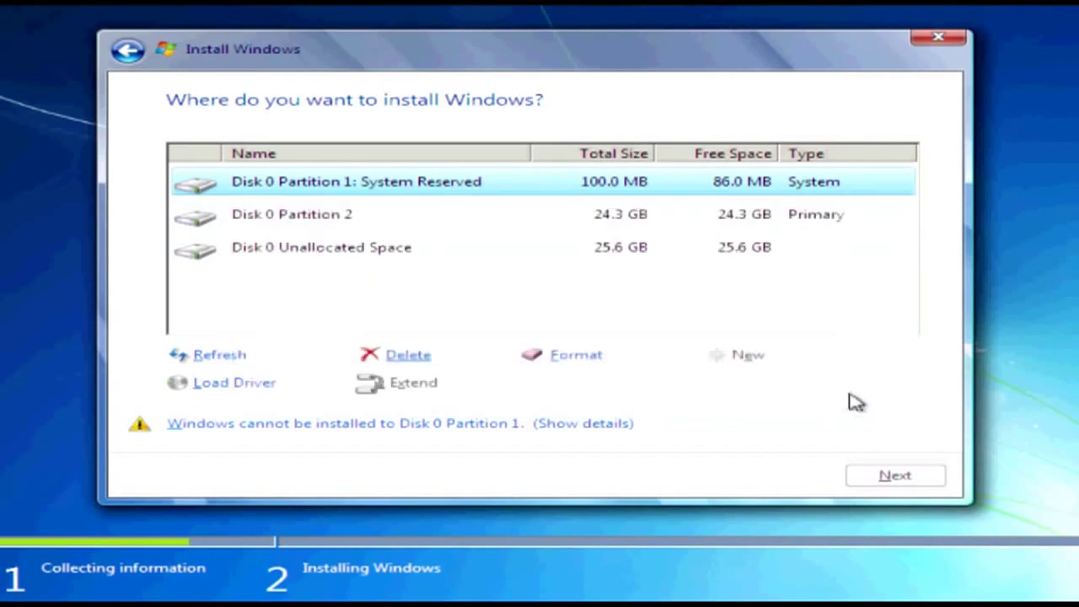
- Select the System Reserved partition and check the details of why Windows cannot be installed on it
click(790, 210)
click(629, 194)
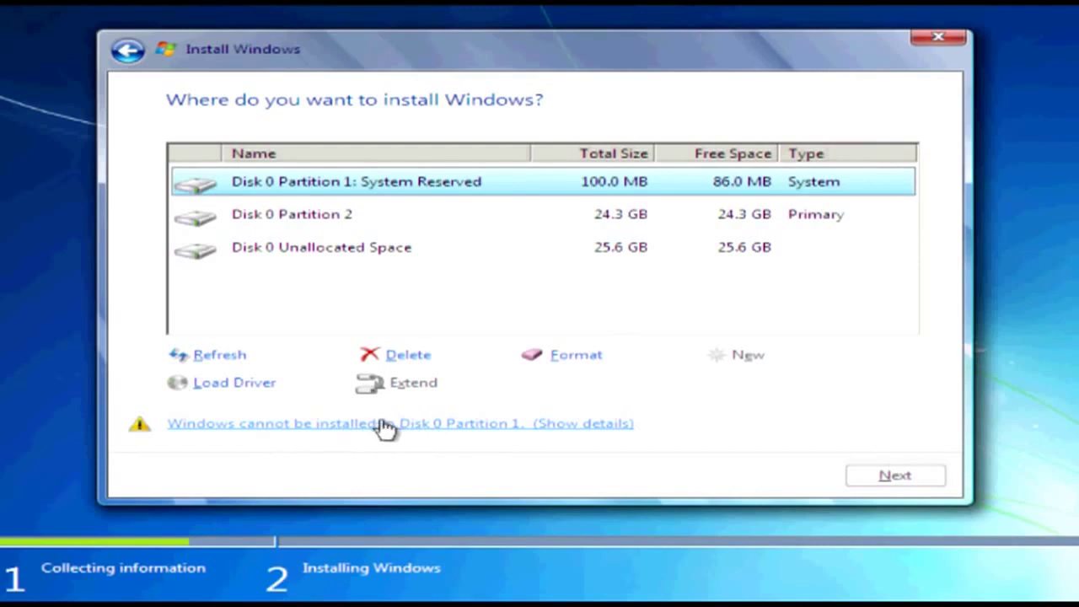
click(440, 426)
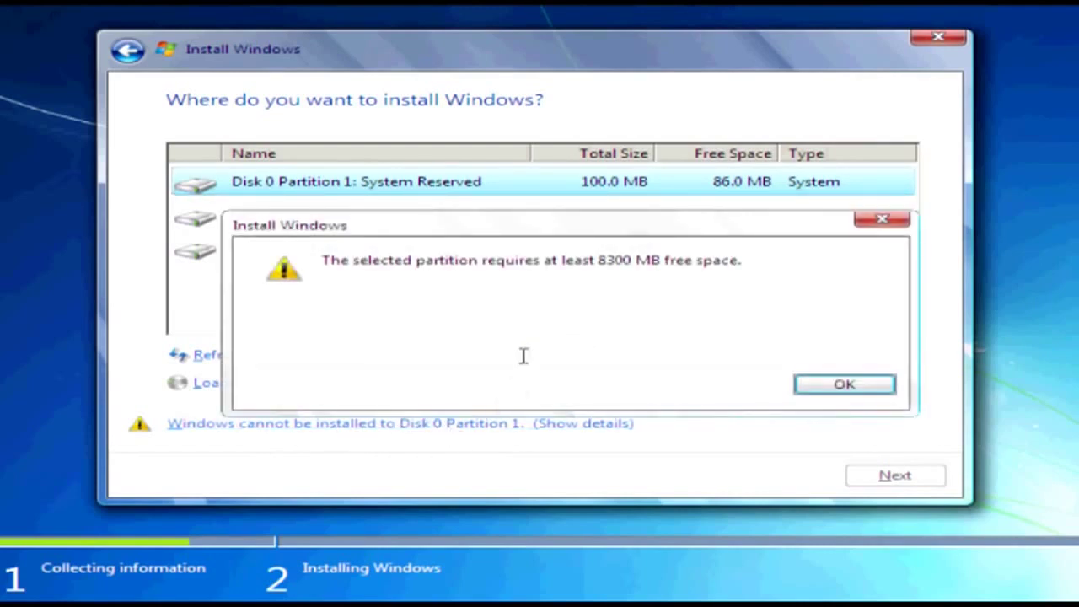
click(803, 386)
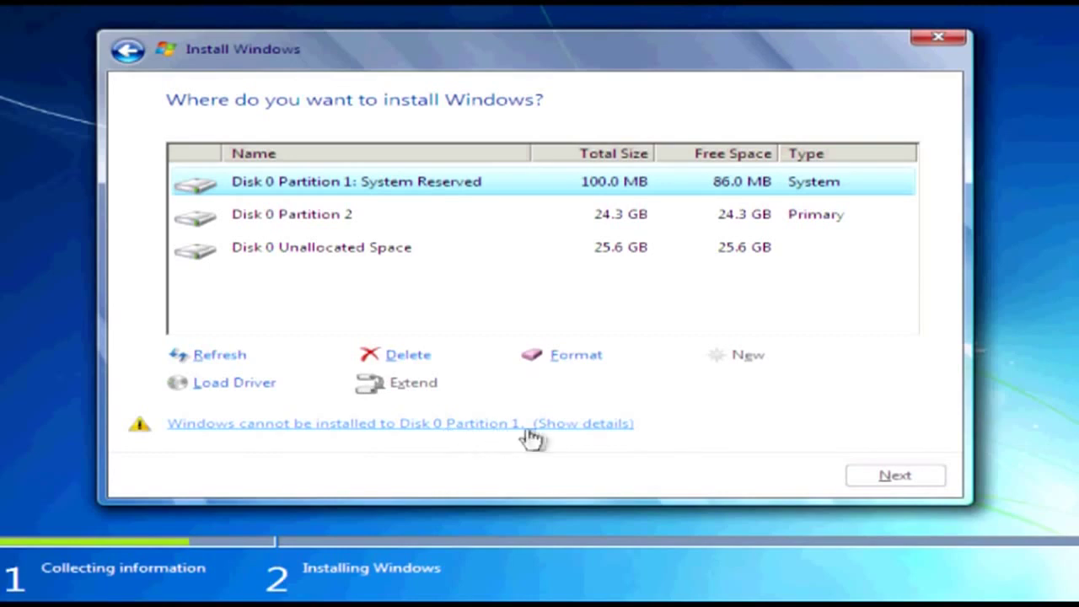
click(604, 424)
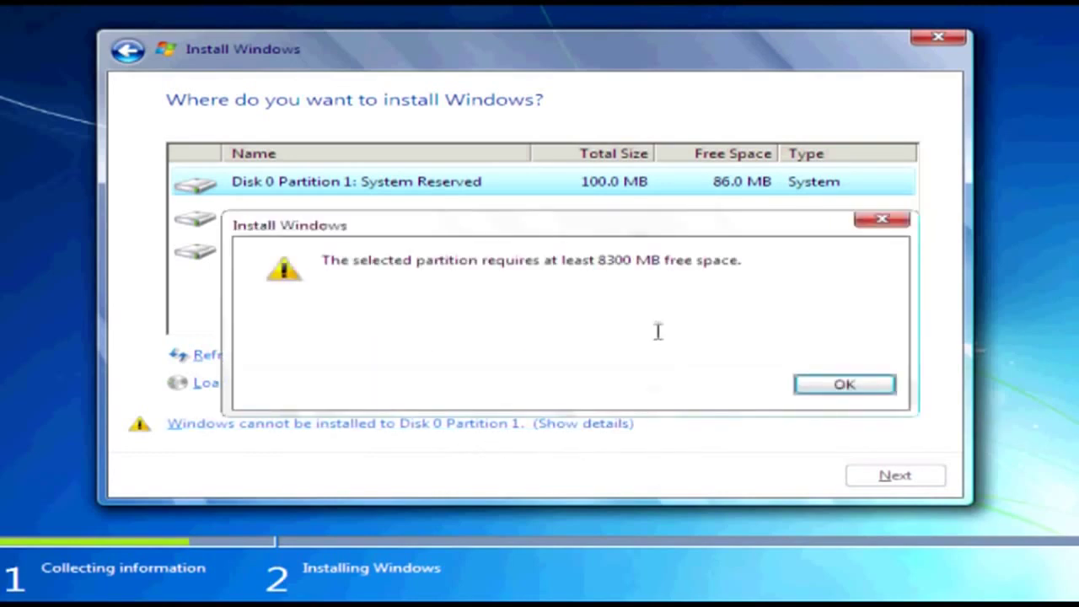
click(834, 389)
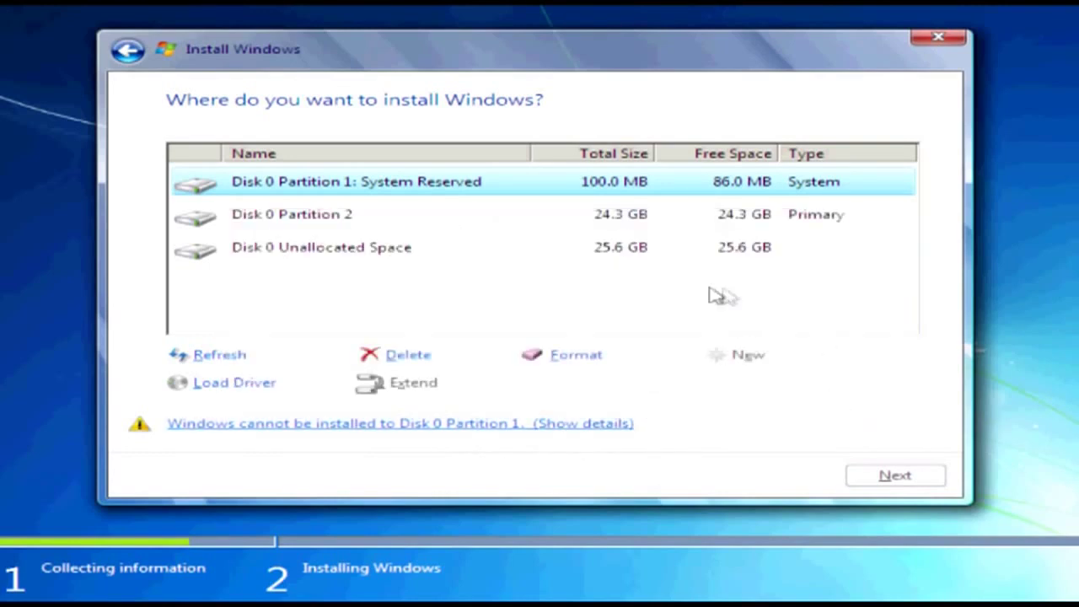
- Create a 26199 MB partition from the remaining unallocated space on Disk 0
click(548, 257)
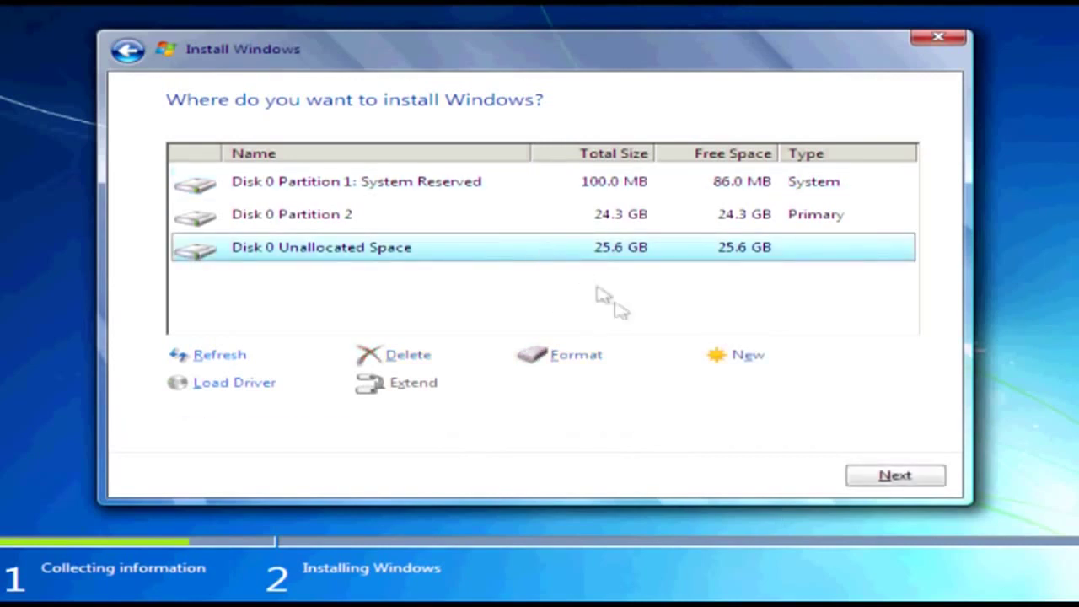
click(725, 364)
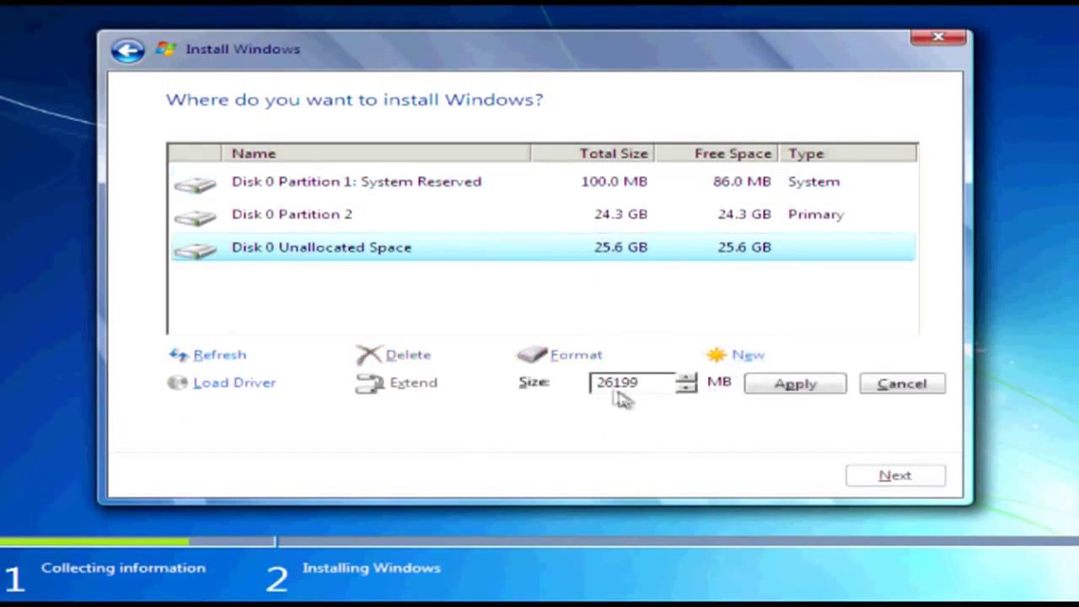
click(762, 389)
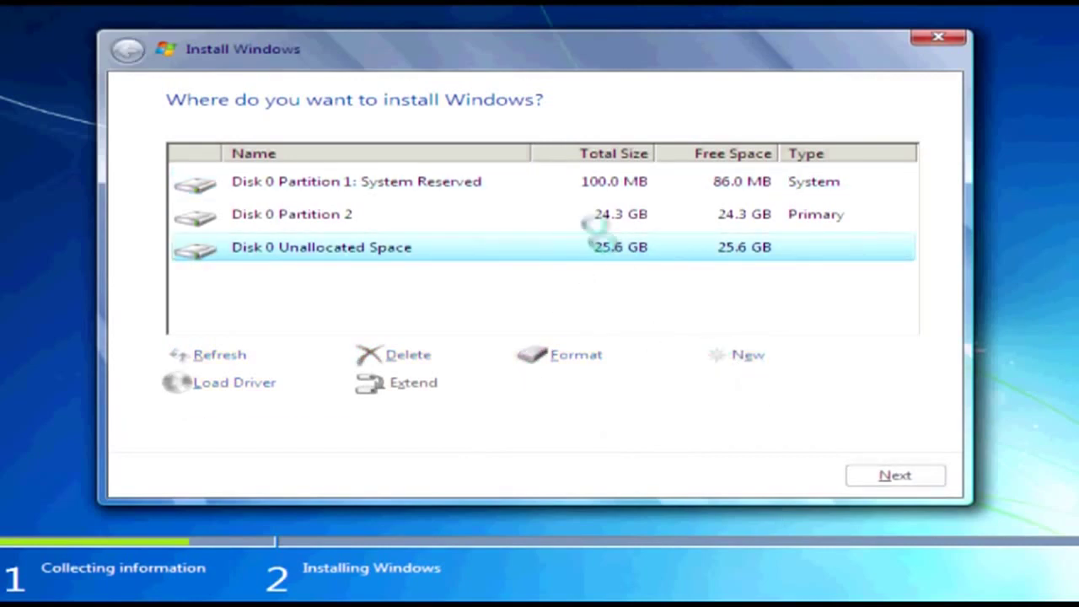
click(725, 224)
click(633, 247)
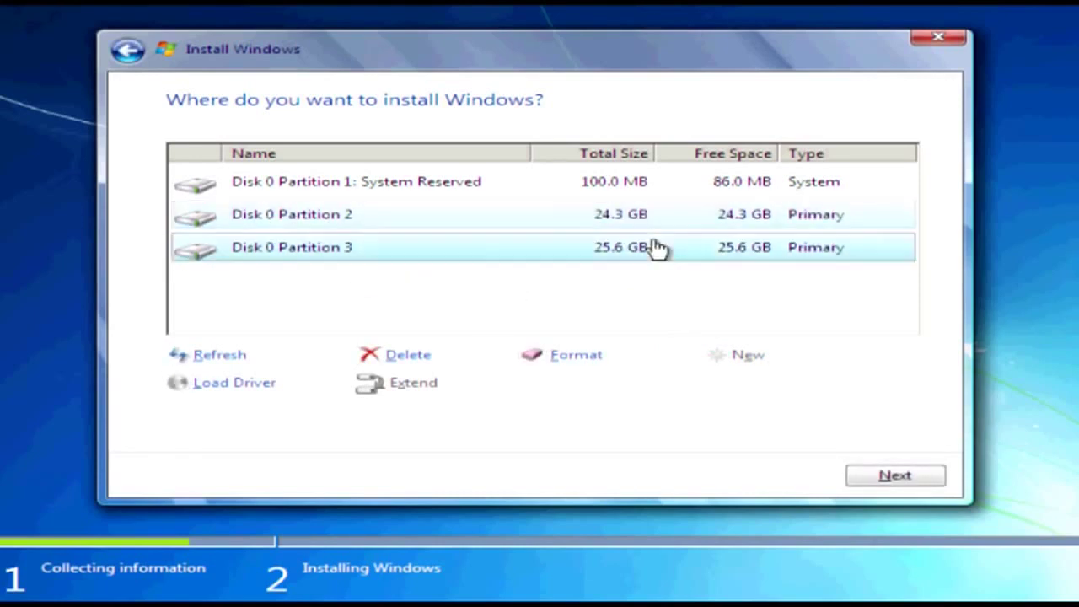
- Select the System Reserved partition and the two primary partitions in turn to check which can hold Windows
click(649, 196)
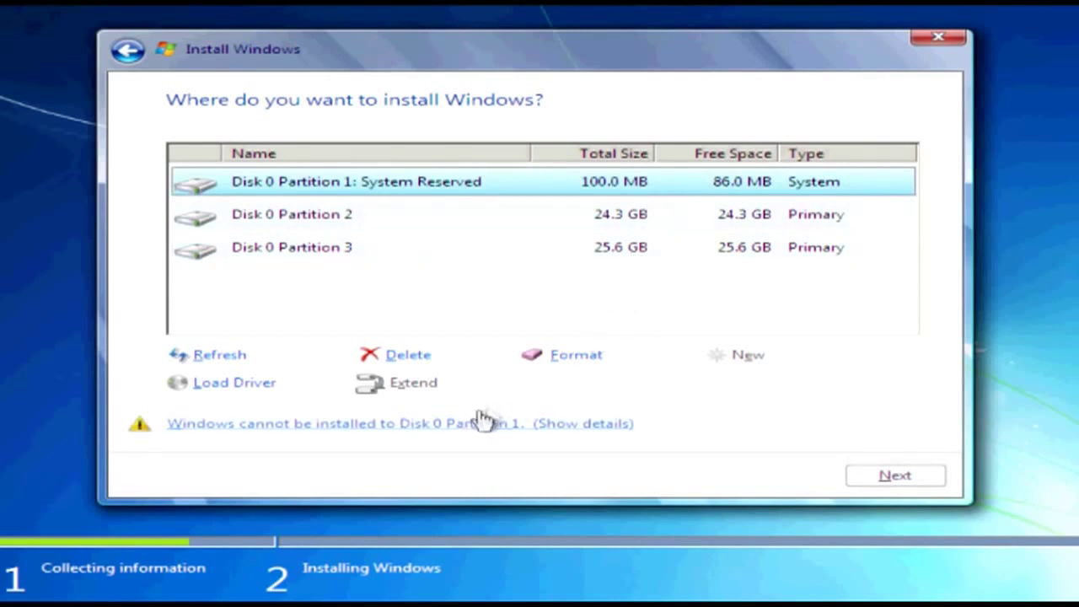
click(656, 221)
click(417, 246)
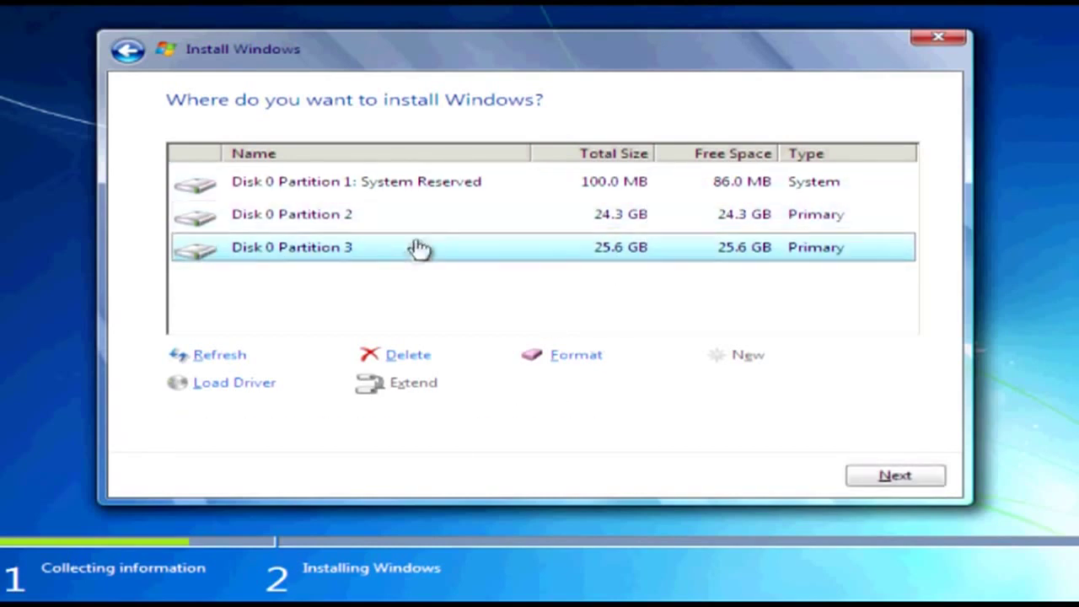
click(431, 216)
click(438, 187)
click(444, 219)
click(457, 192)
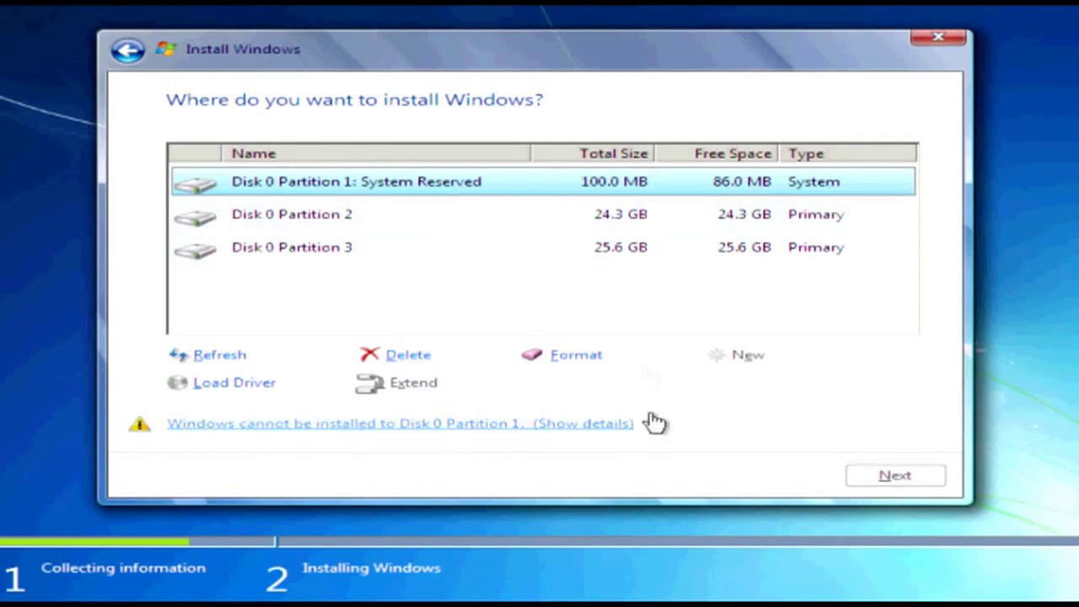
click(643, 220)
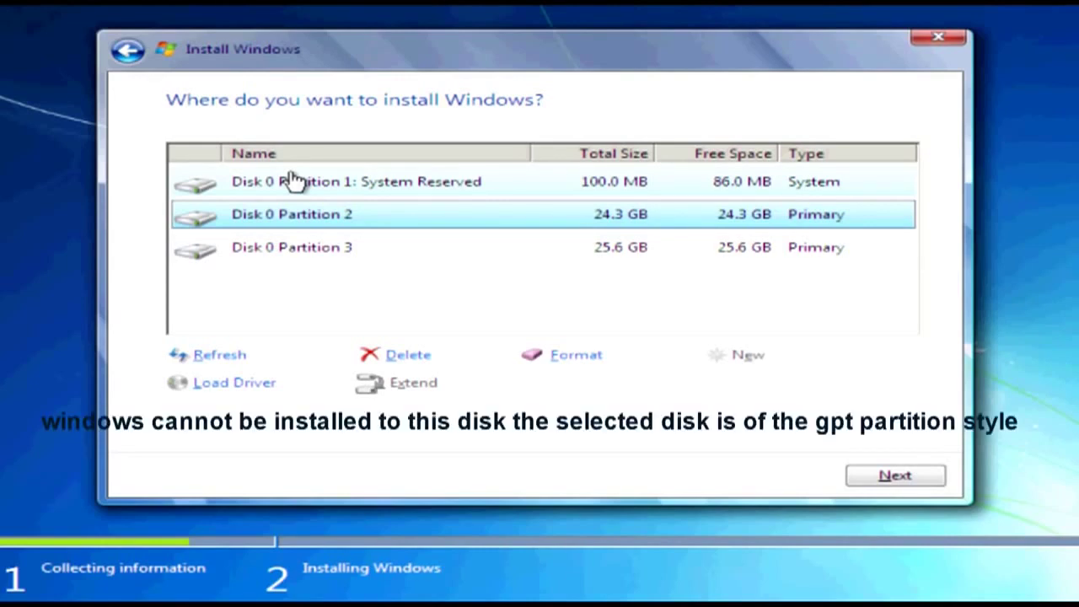
- Open a Command Prompt within Windows Setup and move its window away from the partition list
key(shift+F10)
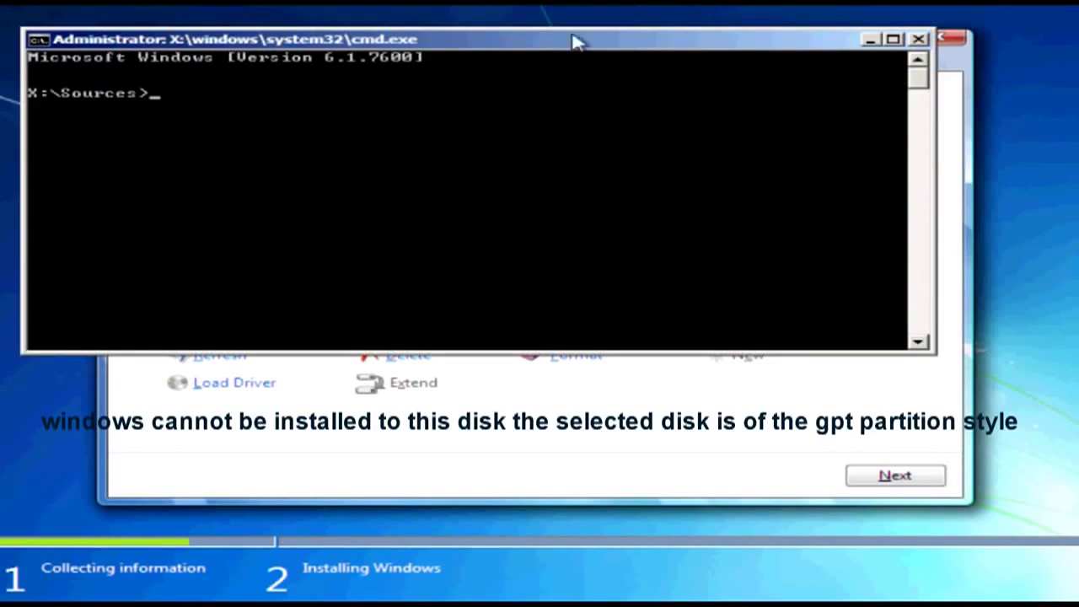
drag(554, 45, 592, 155)
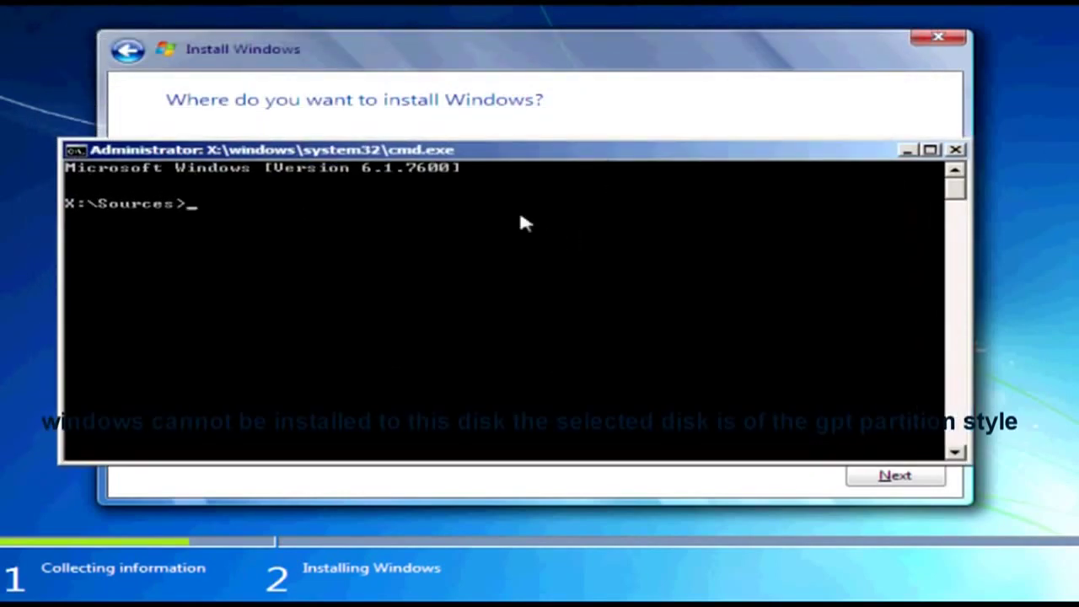
drag(497, 155, 632, 192)
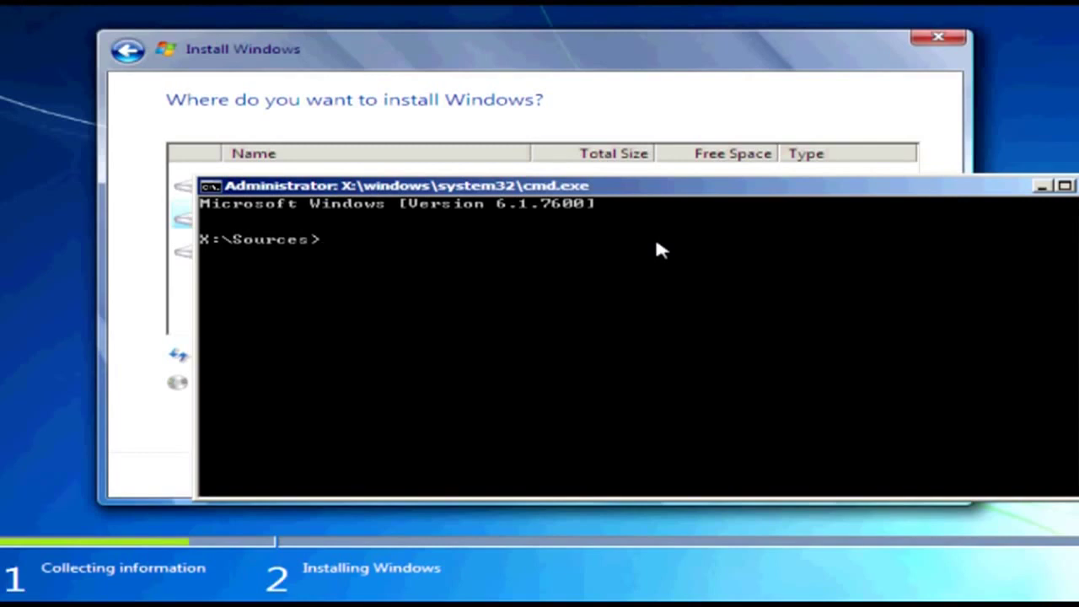
drag(596, 192, 567, 197)
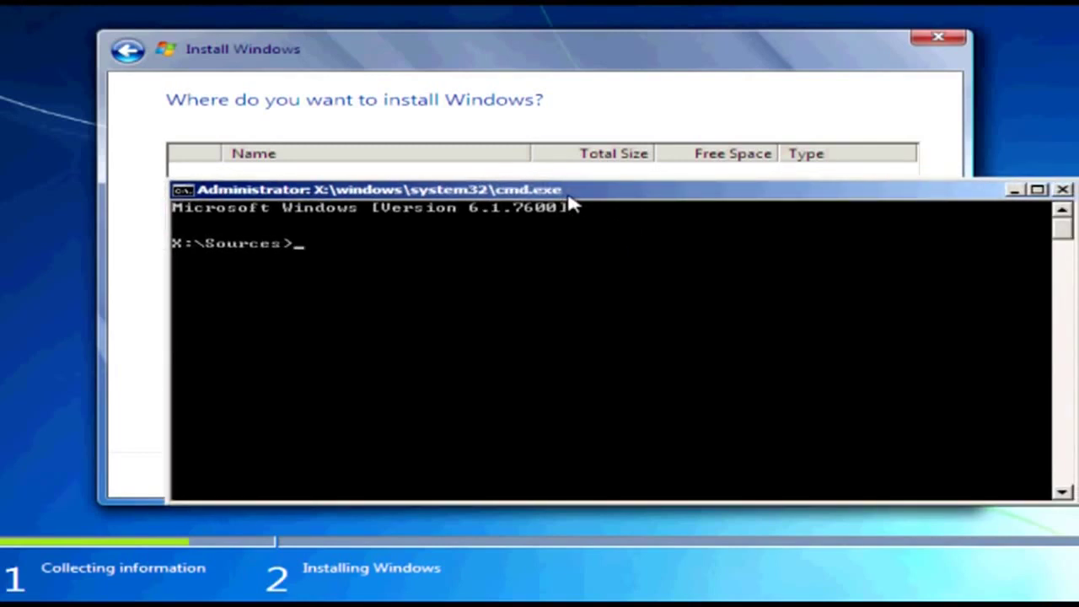
drag(595, 202, 534, 178)
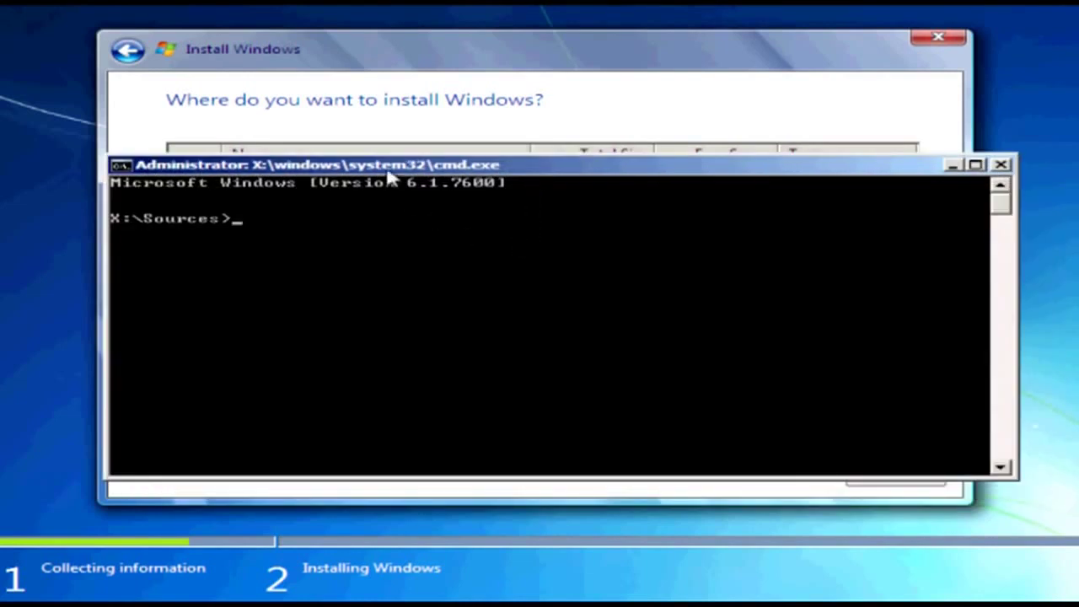
drag(390, 177, 543, 465)
- Cancel the current installation and bring the Command Prompt window in front of the Windows 7 start screen
click(474, 180)
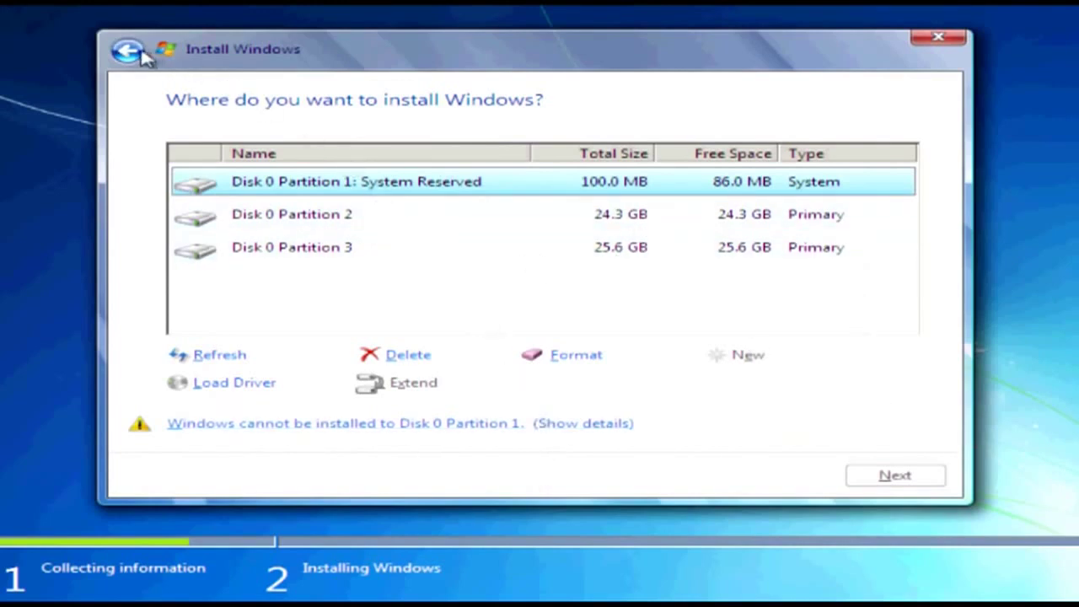
click(927, 38)
click(729, 379)
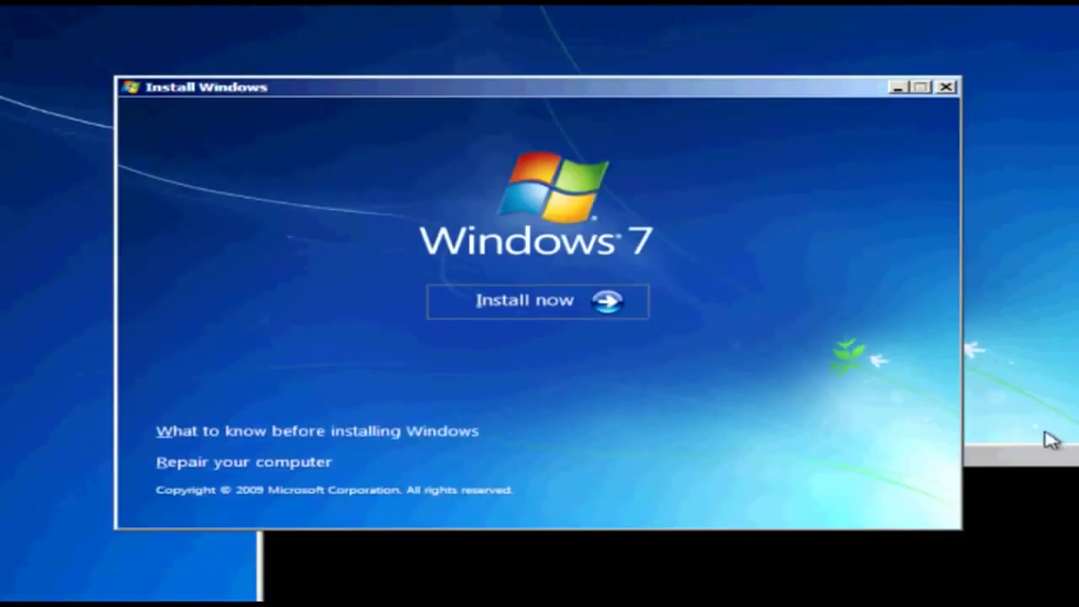
click(1053, 455)
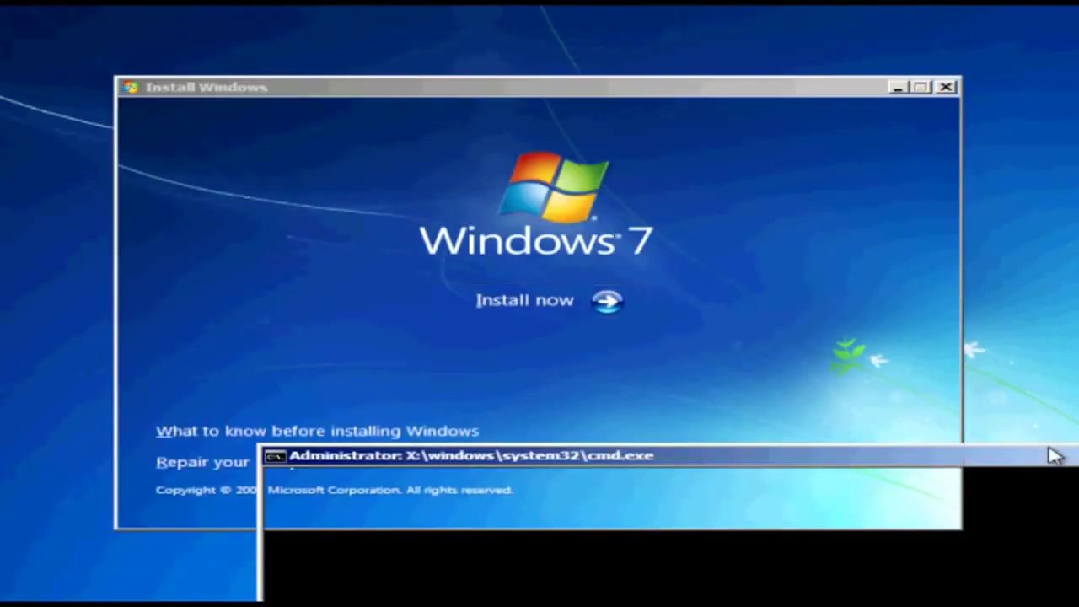
mouse_move(1053, 455)
mouse_down()
mouse_move(829, 234)
mouse_move(882, 120)
mouse_up()
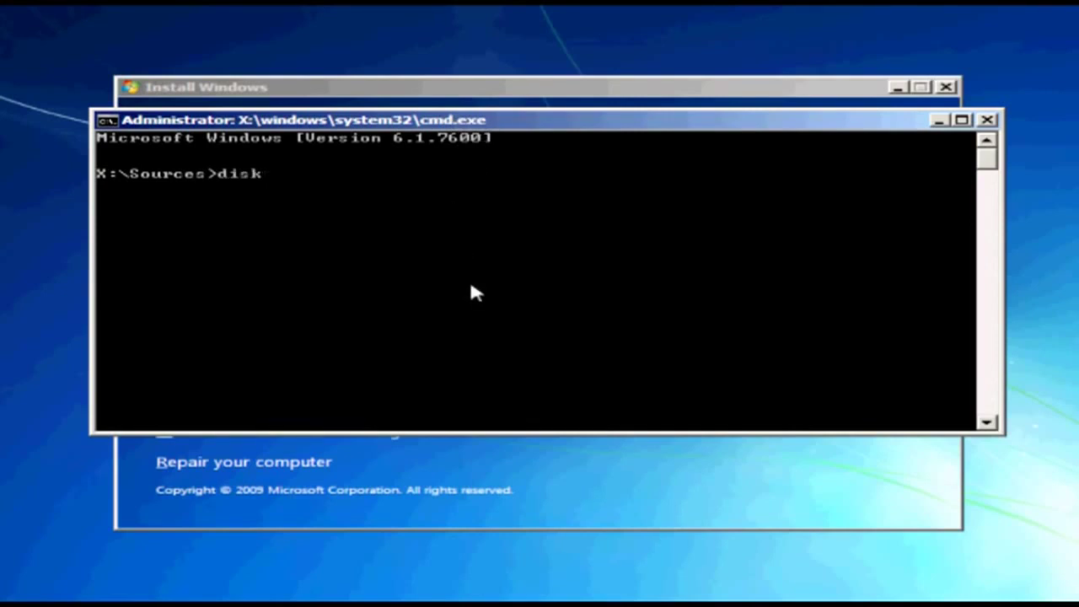
- Start diskpart in the Command Prompt and list the disks
text(t)
key(Return)
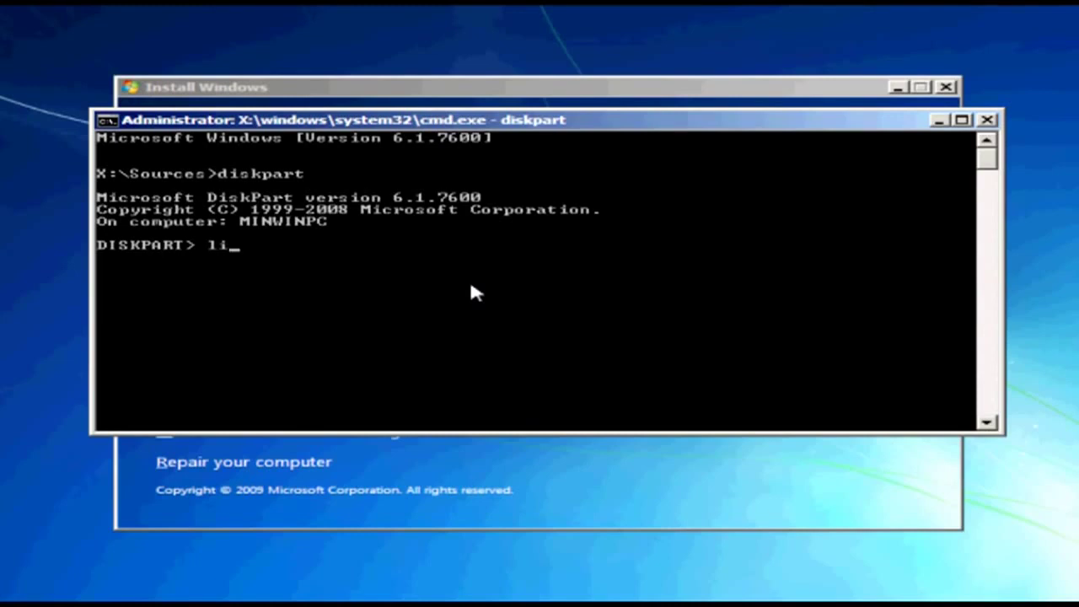
text(disk)
key(Return)
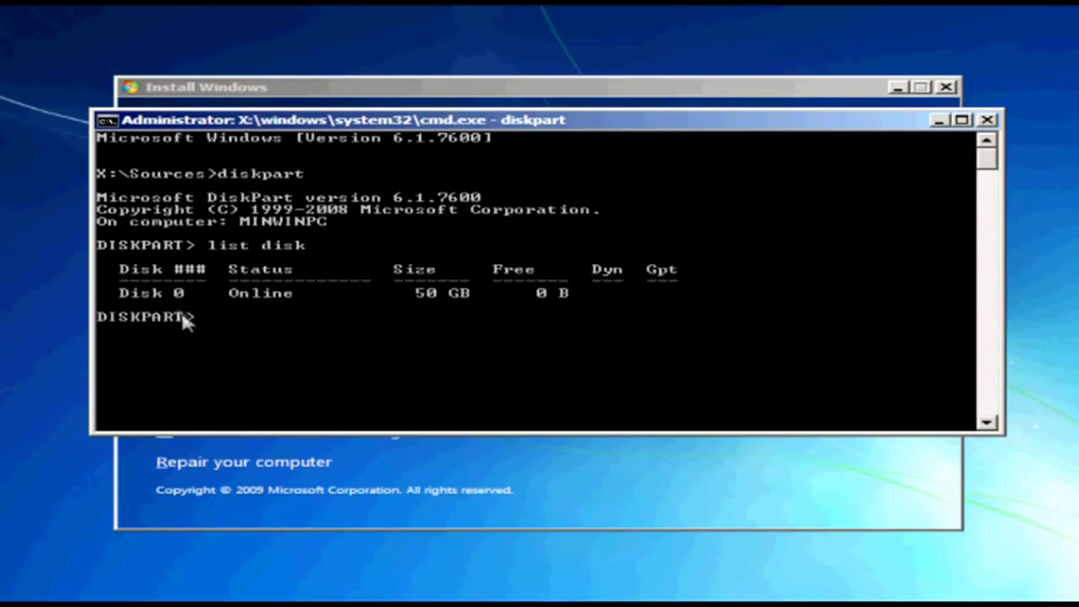
- Select disk 0 in DiskPart and erase its partitions with the clean command
text(select disk 0)
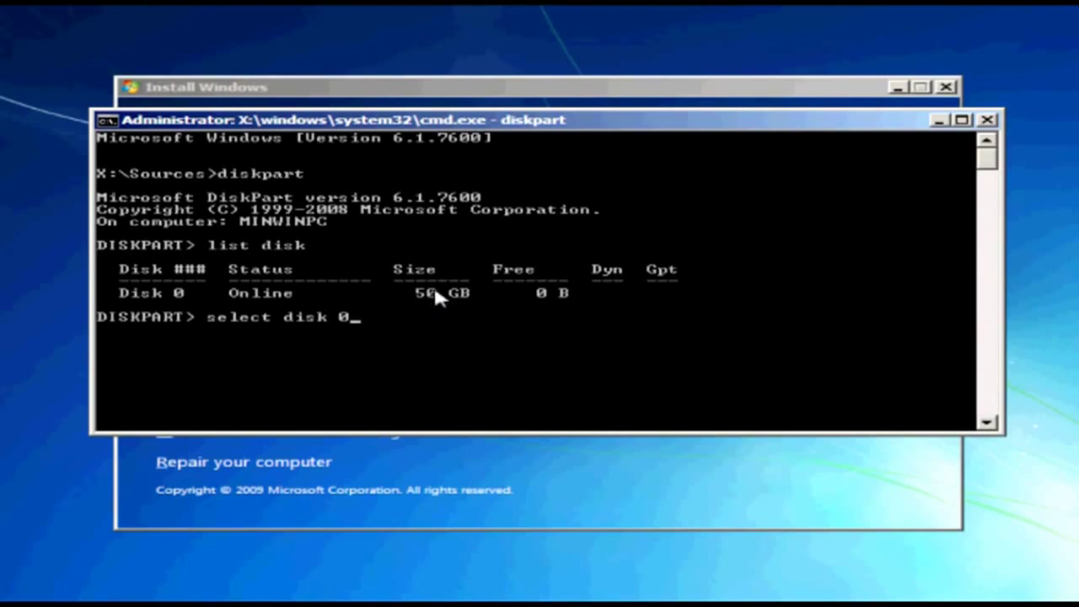
key(Return)
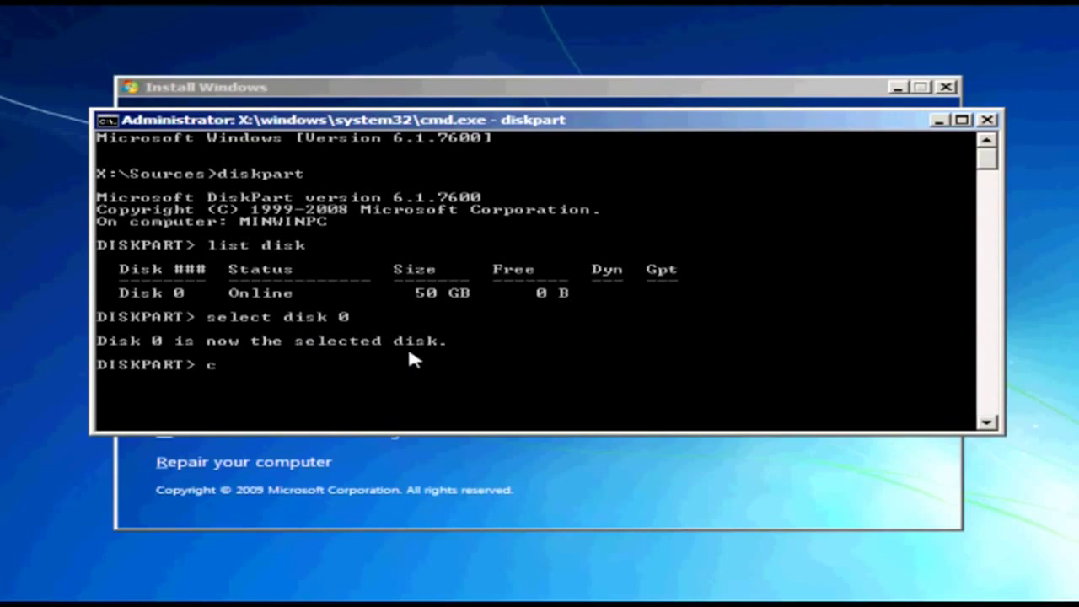
text(clean)
key(BackSpace)
key(BackSpace)
text(n)
key(Return)
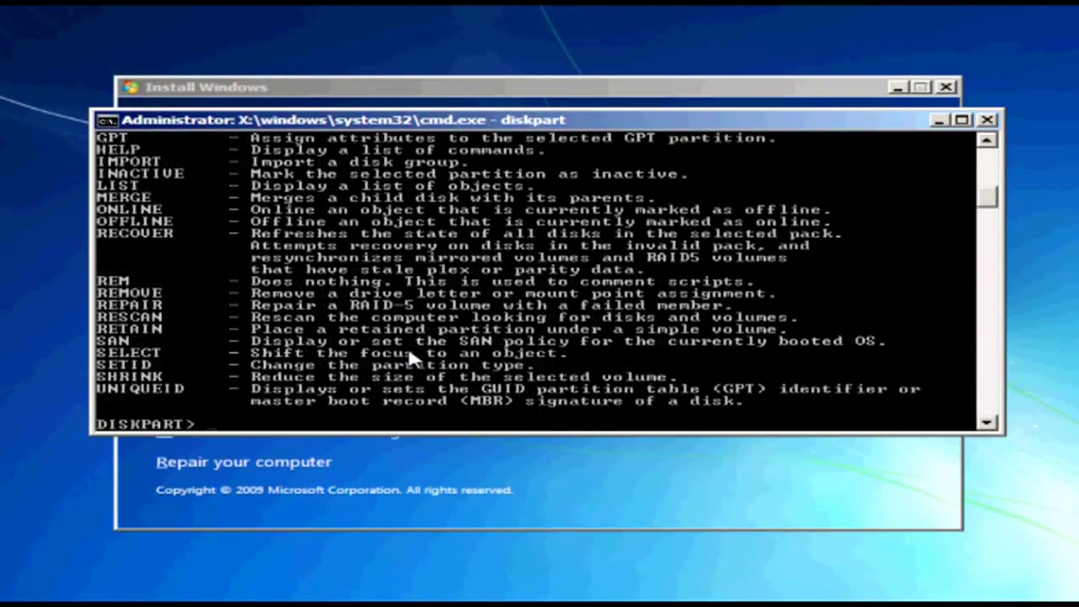
text(clean)
key(Return)
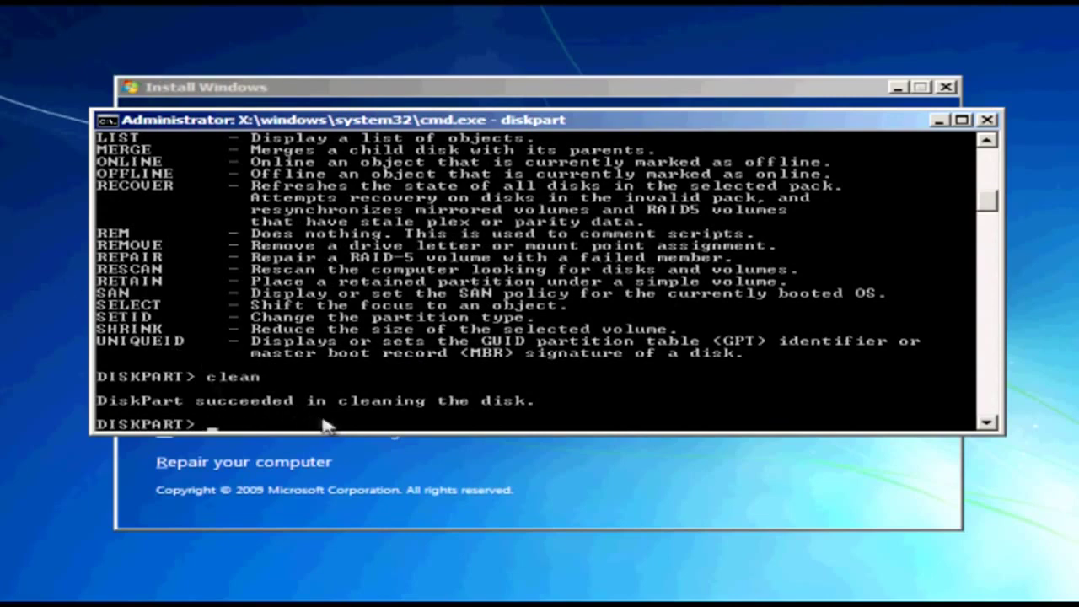
- Close the Command Prompt and start the installation again with the x64 edition of Windows 7 Ultimate
click(986, 120)
click(567, 306)
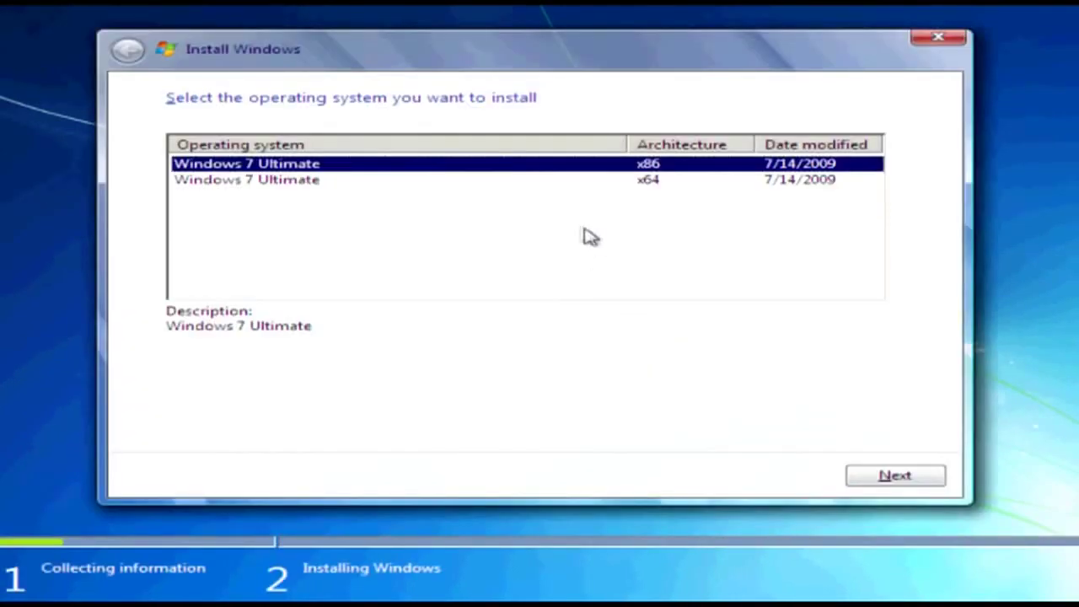
click(703, 182)
click(881, 474)
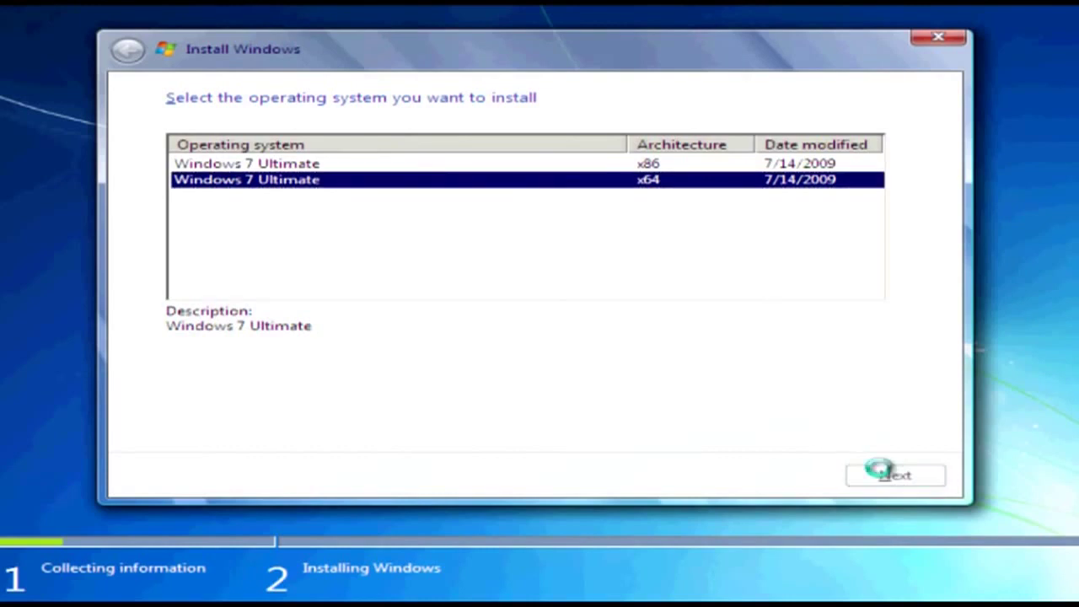
- Accept the license terms and choose the Custom (advanced) installation type for the restarted setup
click(337, 429)
click(895, 483)
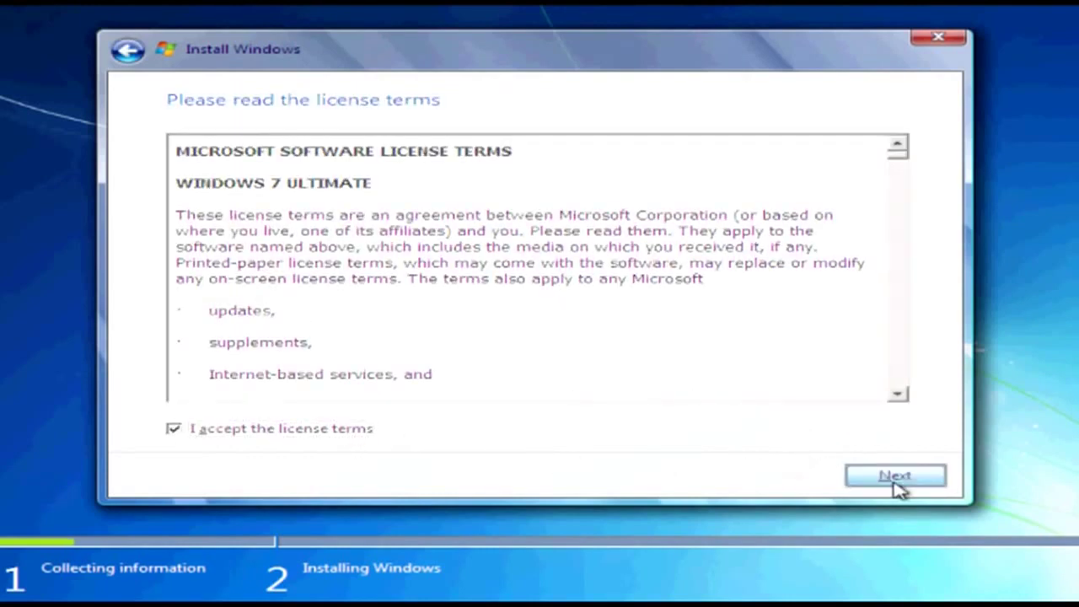
click(694, 304)
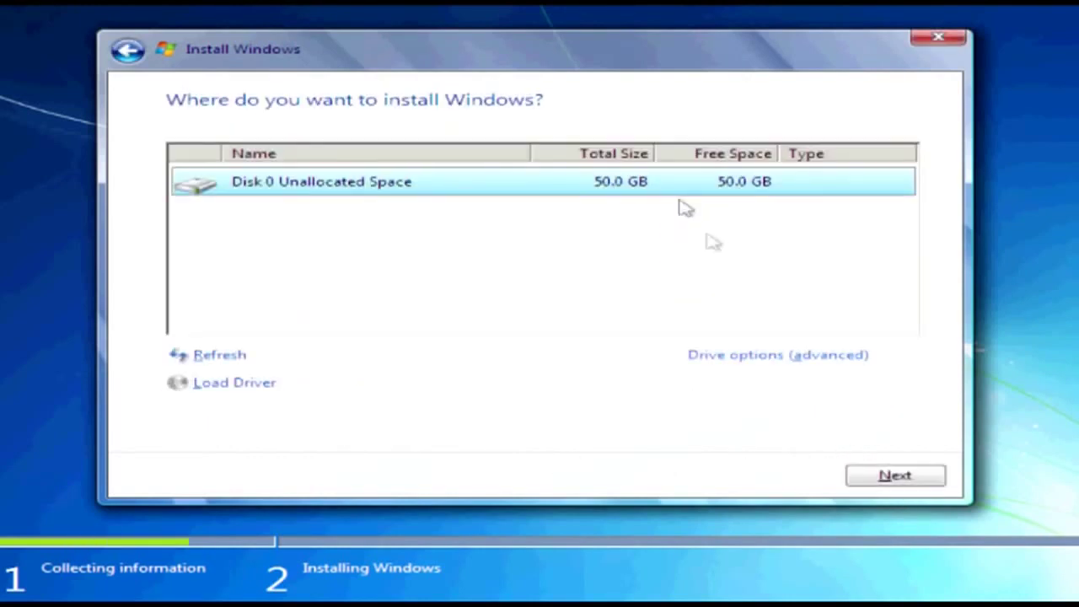
- Create a new 51200 MB partition in Disk 0's unallocated space, allowing additional partitions for system files
click(775, 355)
click(758, 358)
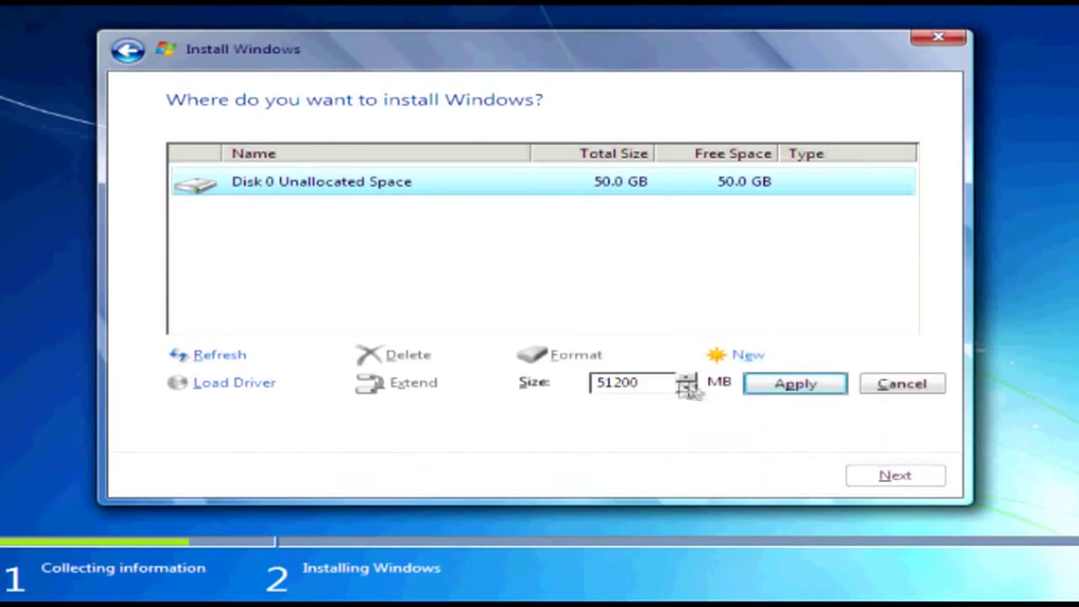
click(772, 384)
click(761, 380)
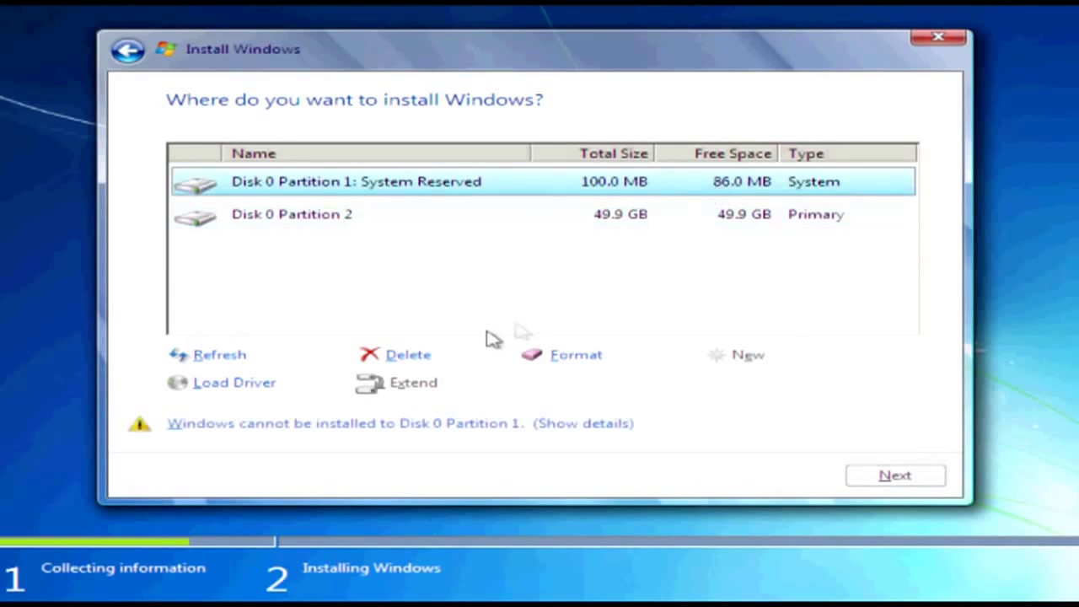
- Delete the System Reserved partition and start installing Windows on the 49.9 GB primary partition
click(407, 357)
click(715, 382)
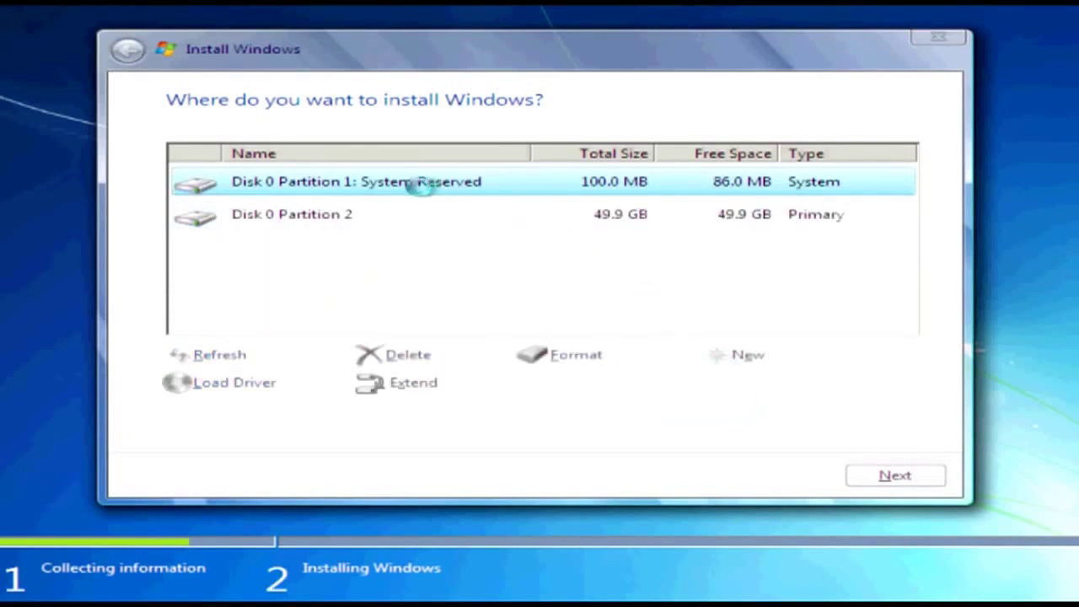
click(694, 221)
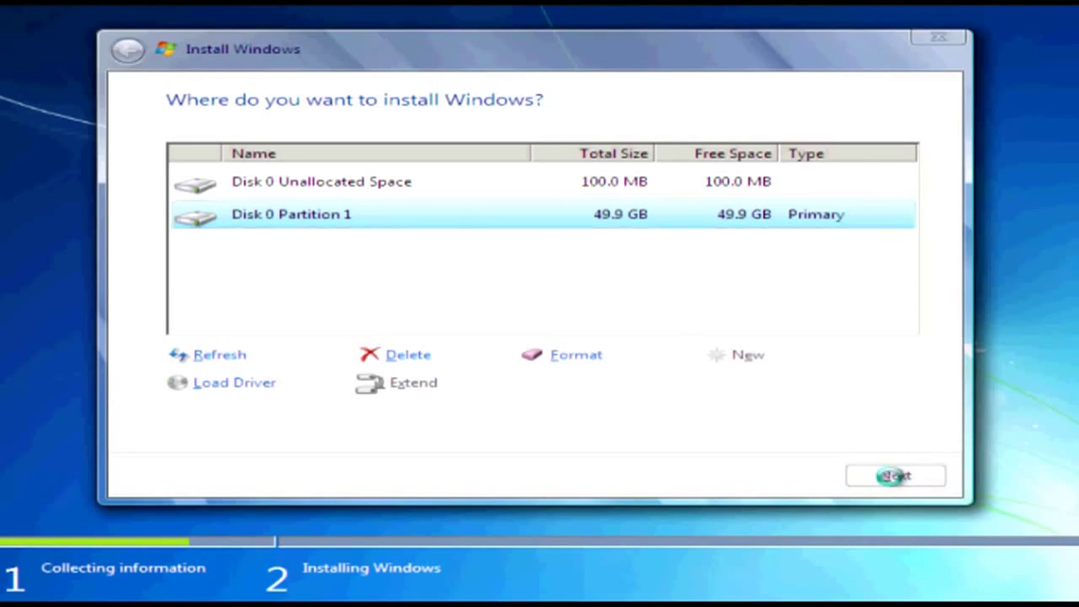
click(894, 477)
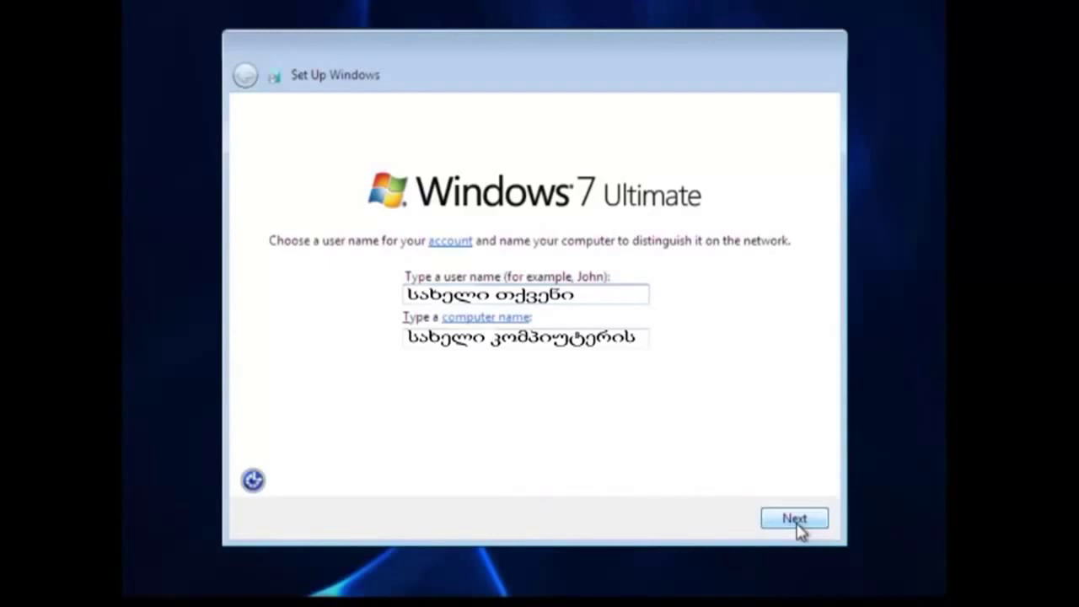
- Accept the user and computer names without setting an account password, and choose the recommended update settings
click(794, 519)
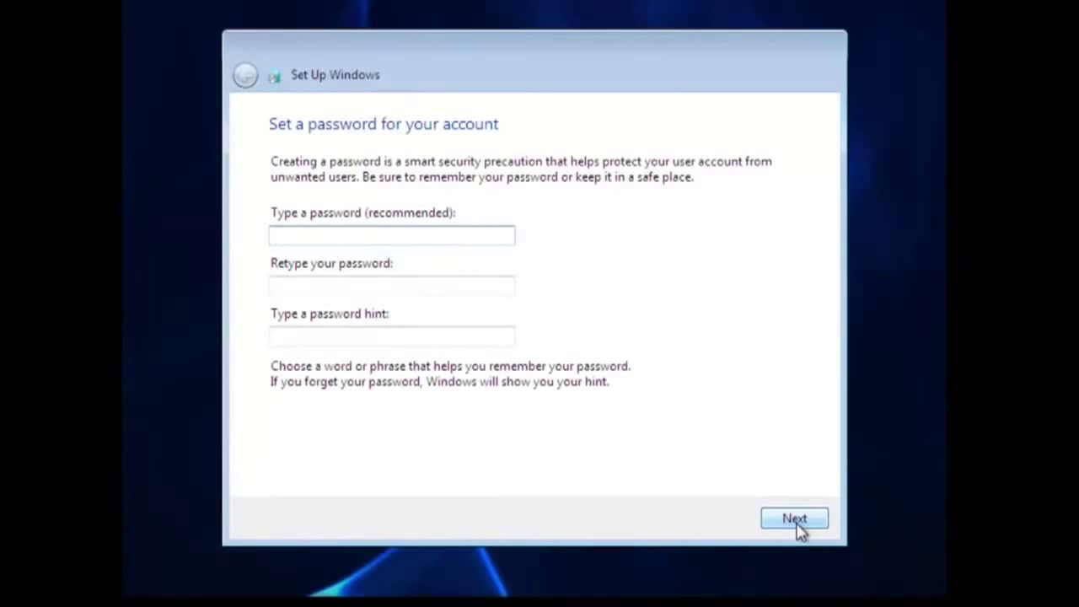
click(794, 519)
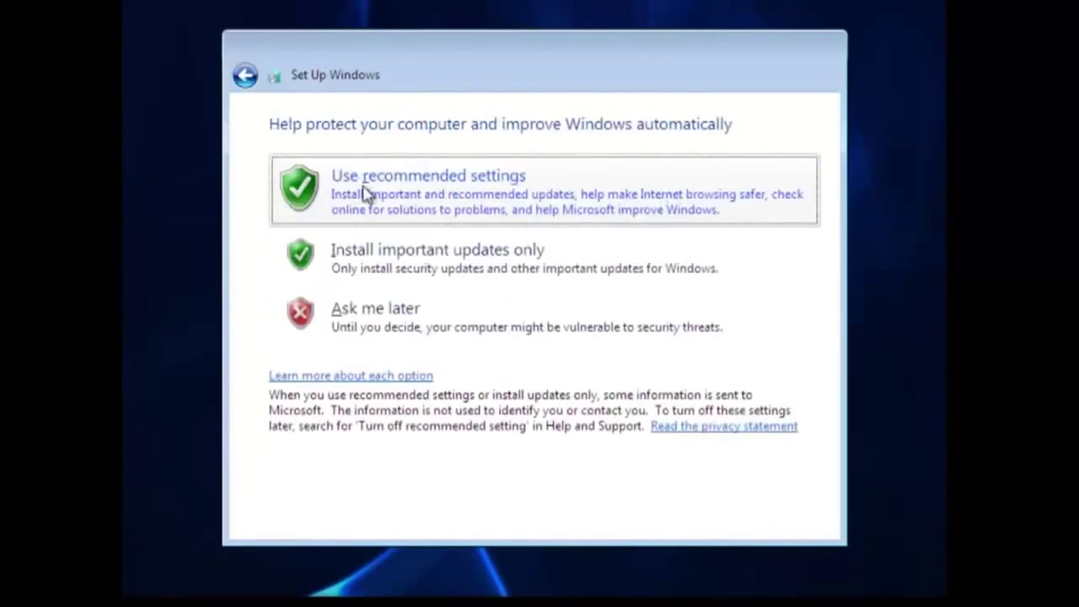
click(573, 188)
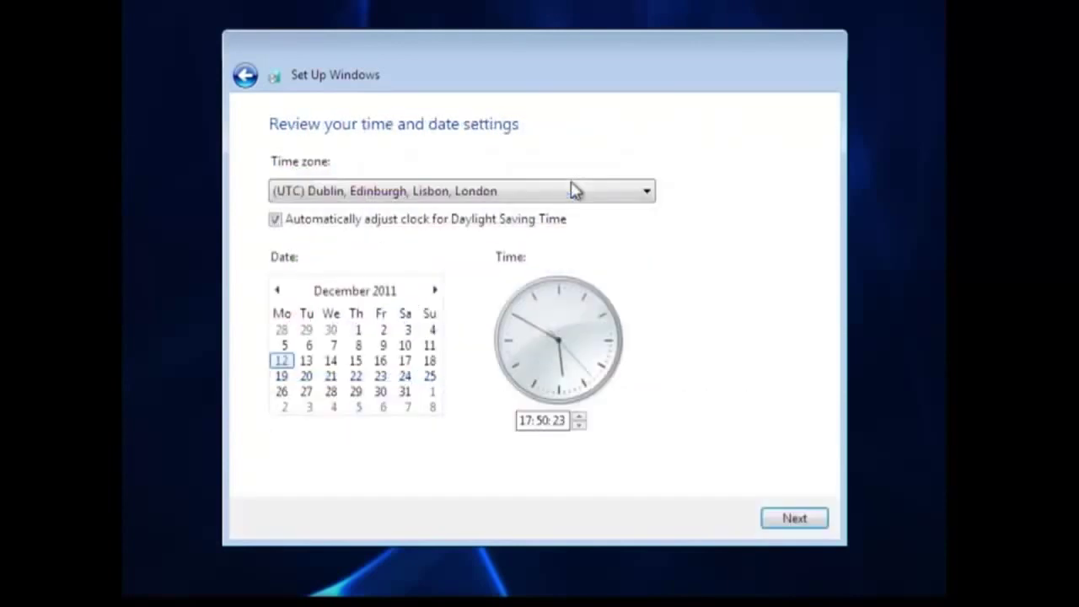
- Keep the (UTC) Dublin, Edinburgh, Lisbon, London time zone and set the computer's location to Home network
click(484, 193)
click(484, 192)
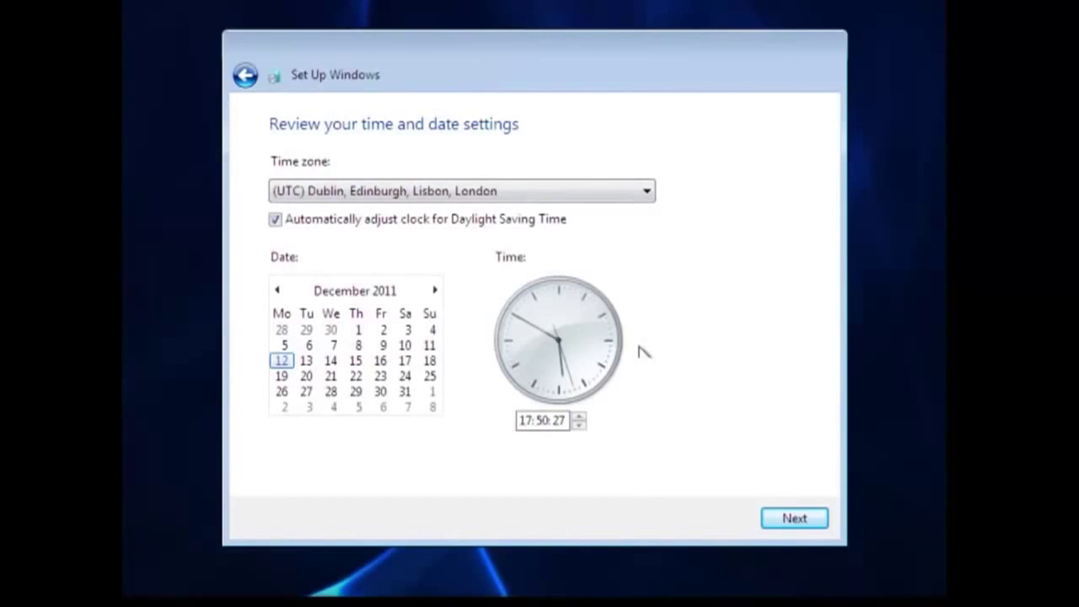
click(796, 518)
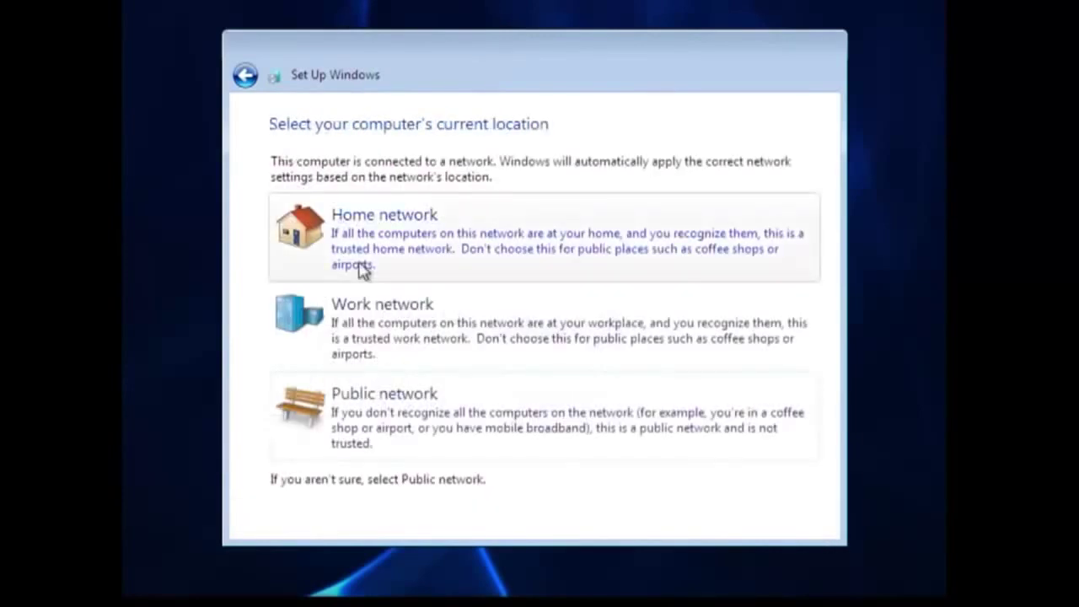
click(450, 244)
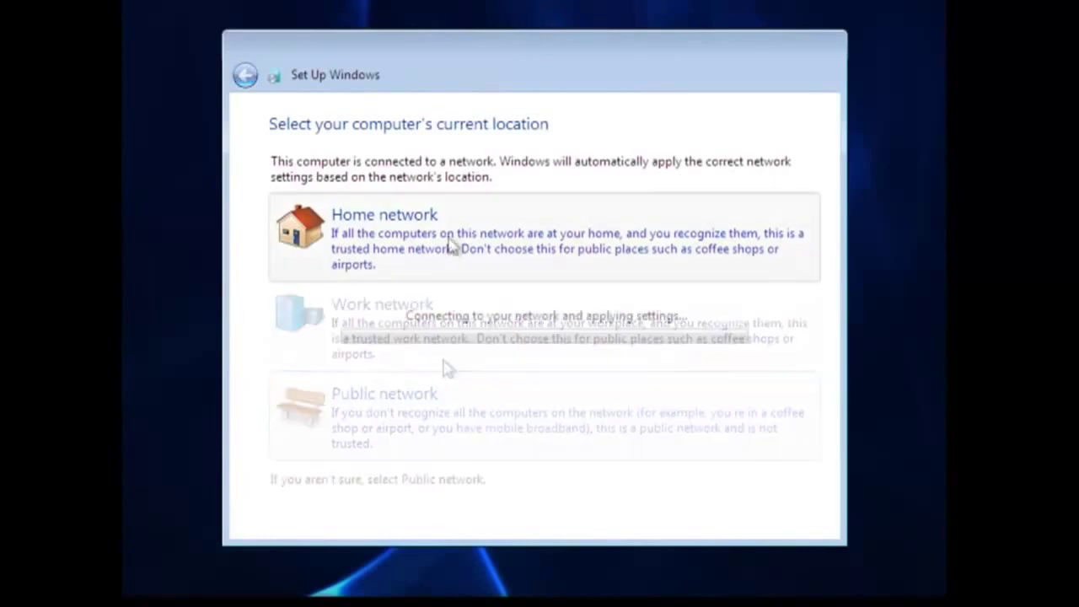